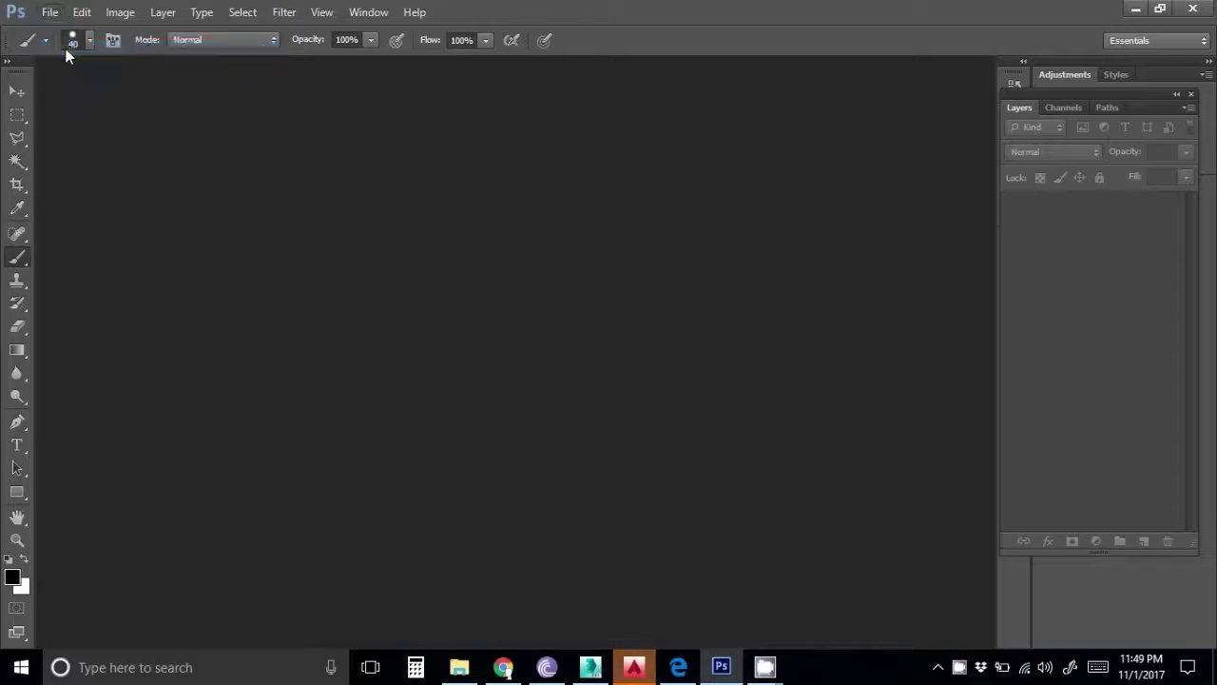
- Open the medallion PDF as a Photoshop document and add a new layer
{"action": "double_click", "coordinate": [142, 134]}
{"action": "left_click", "coordinate": [789, 465]}
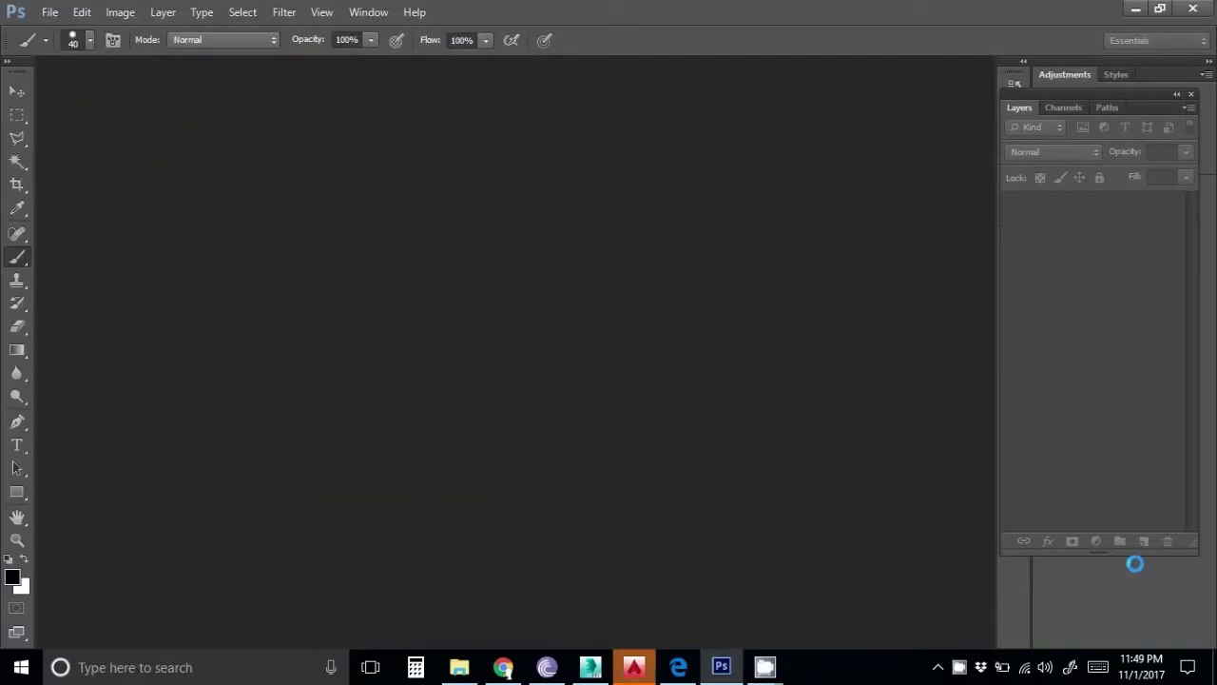
{"action": "left_click", "coordinate": [1144, 541]}
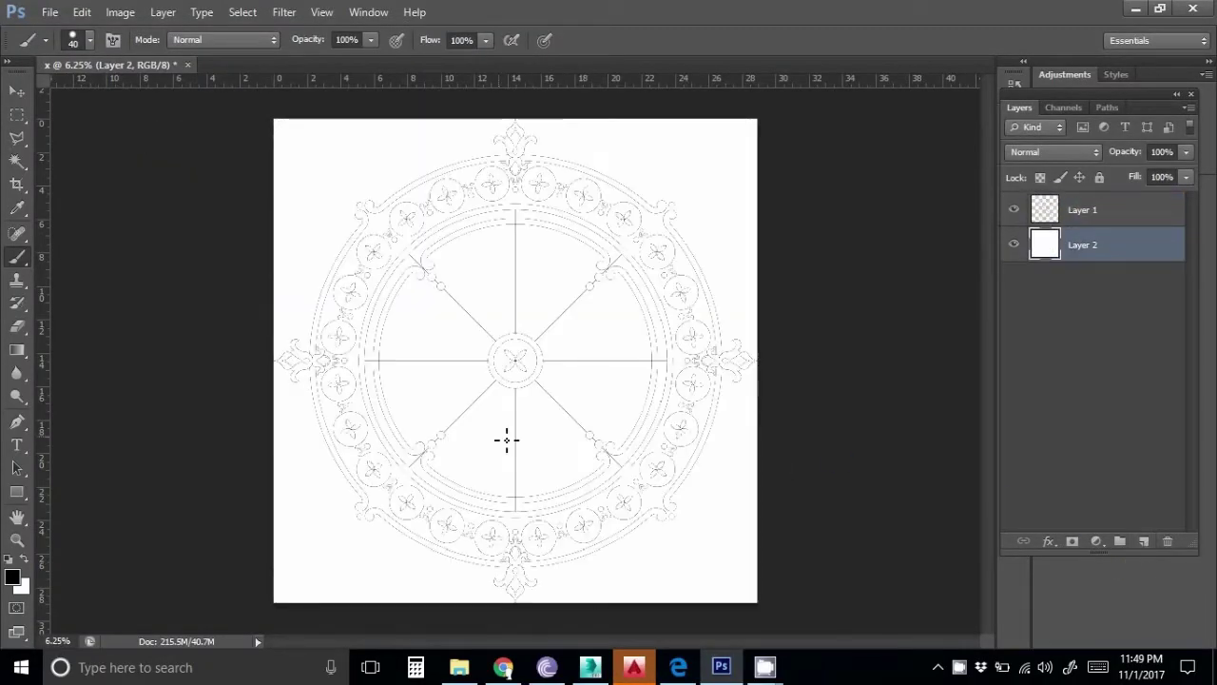
- Magic Wand the outer ring on Layer 1 and fill it black on new Layer 3
{"action": "left_click", "coordinate": [1072, 215]}
{"action": "left_click", "coordinate": [712, 354]}
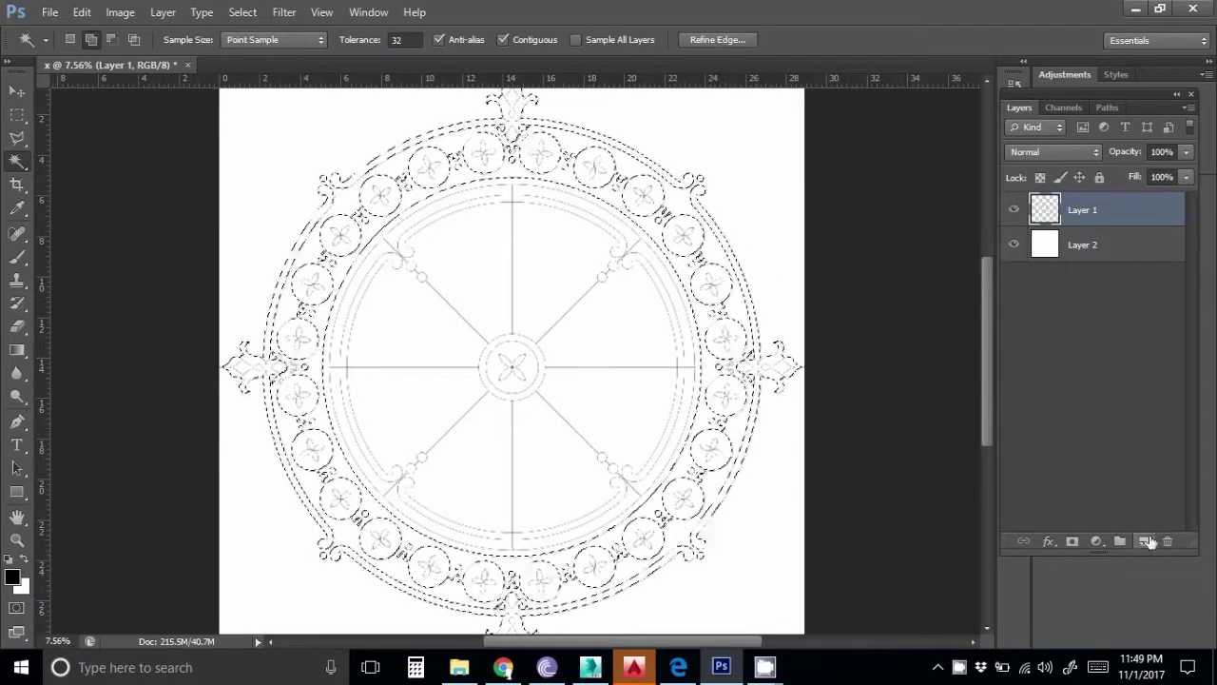
{"action": "left_click", "coordinate": [1144, 541]}
{"action": "key", "text": "alt+BackSpace"}
{"action": "key", "text": "ctrl+d"}
{"action": "scroll", "coordinate": [471, 381], "scroll_direction": "up", "scroll_amount": 1, "text": "alt"}
- Select the inner ring and centre areas on Layer 1 and delete them from Layer 3
{"action": "left_click", "coordinate": [1084, 245]}
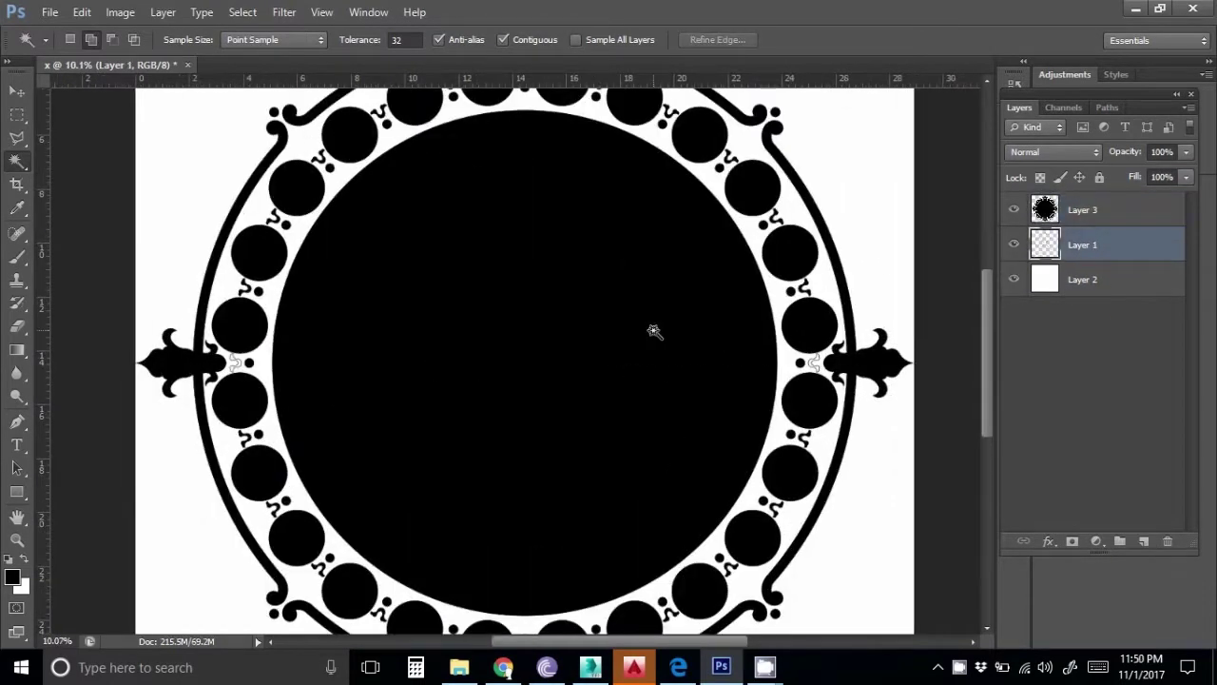
{"action": "left_click", "coordinate": [650, 339]}
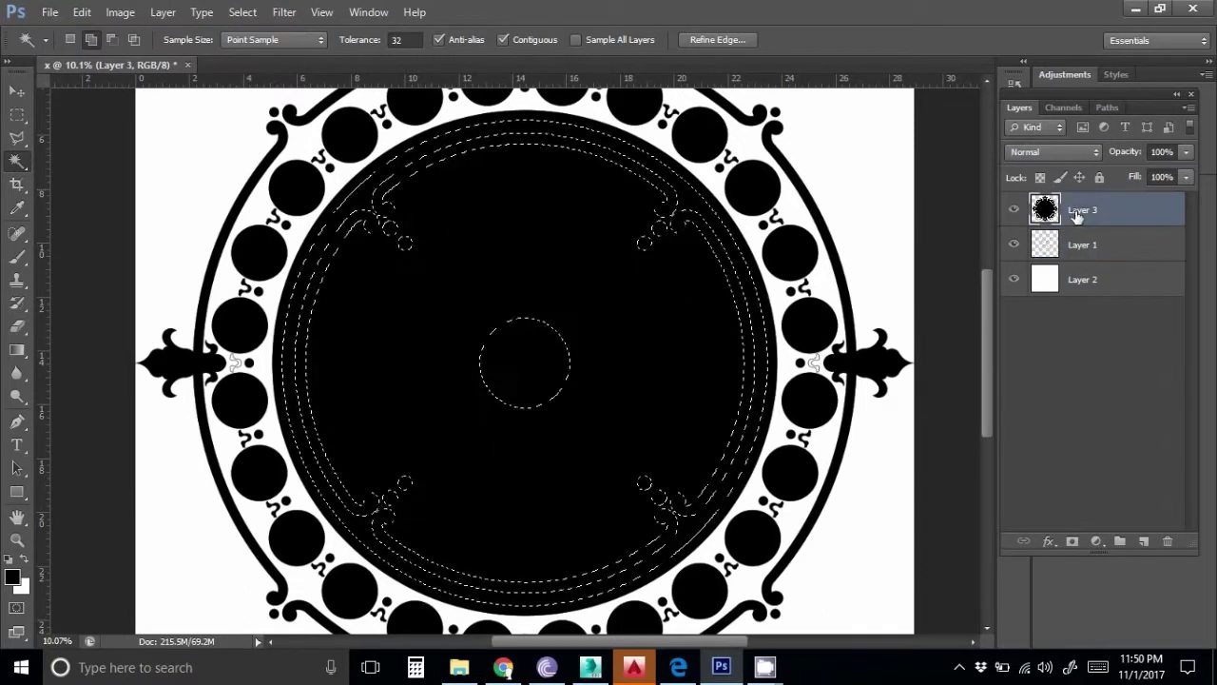
{"action": "left_click", "coordinate": [1077, 217]}
{"action": "key", "text": "Delete"}
{"action": "key", "text": "ctrl+d"}
- Toggle Layer 3's visibility to check the black fill against the outlines, then zoom out
{"action": "left_click", "coordinate": [1013, 210]}
{"action": "scroll", "coordinate": [519, 378], "scroll_direction": "up", "scroll_amount": 2, "text": "alt"}
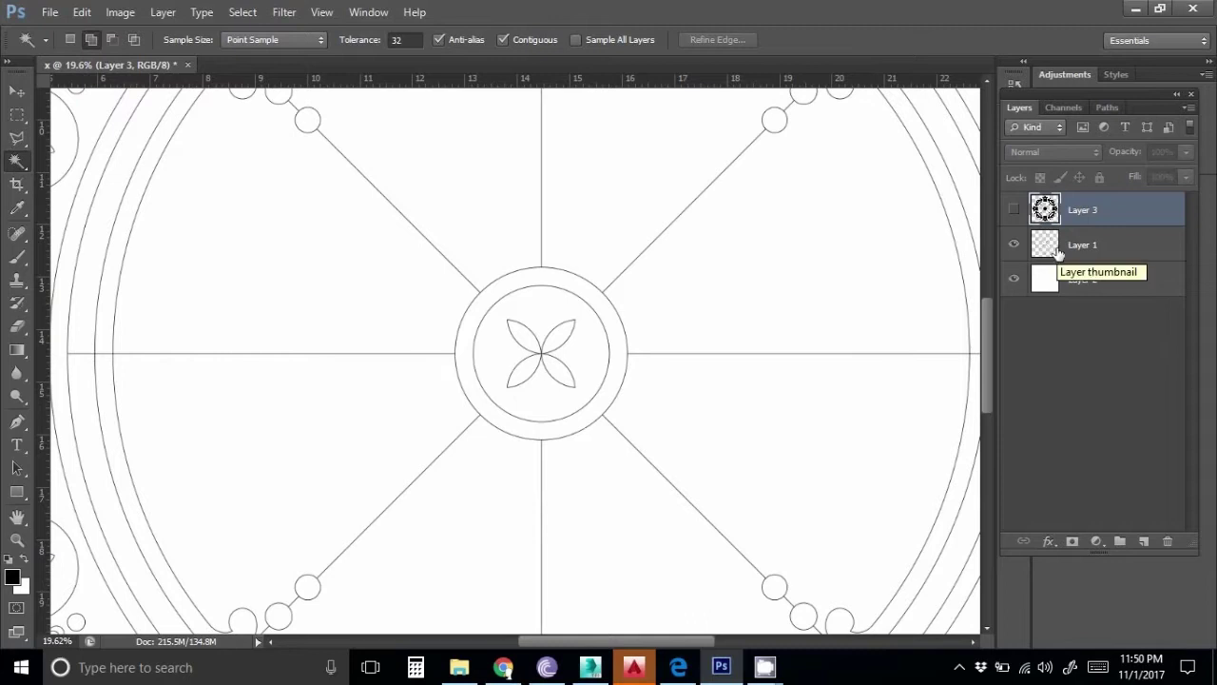
{"action": "left_click", "coordinate": [1014, 209]}
{"action": "left_click", "coordinate": [1013, 209]}
{"action": "left_click", "coordinate": [1014, 209]}
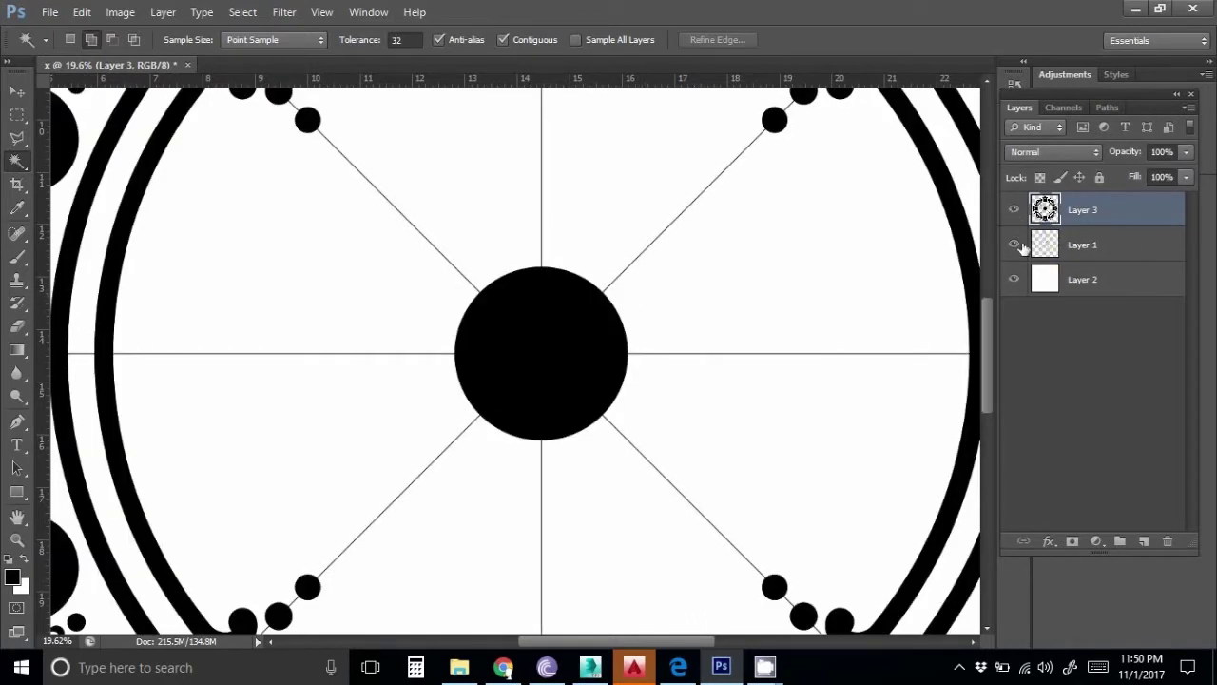
{"action": "scroll", "coordinate": [646, 297], "scroll_direction": "down", "scroll_amount": 1, "text": "alt"}
{"action": "key", "text": "alt+bracketleft"}
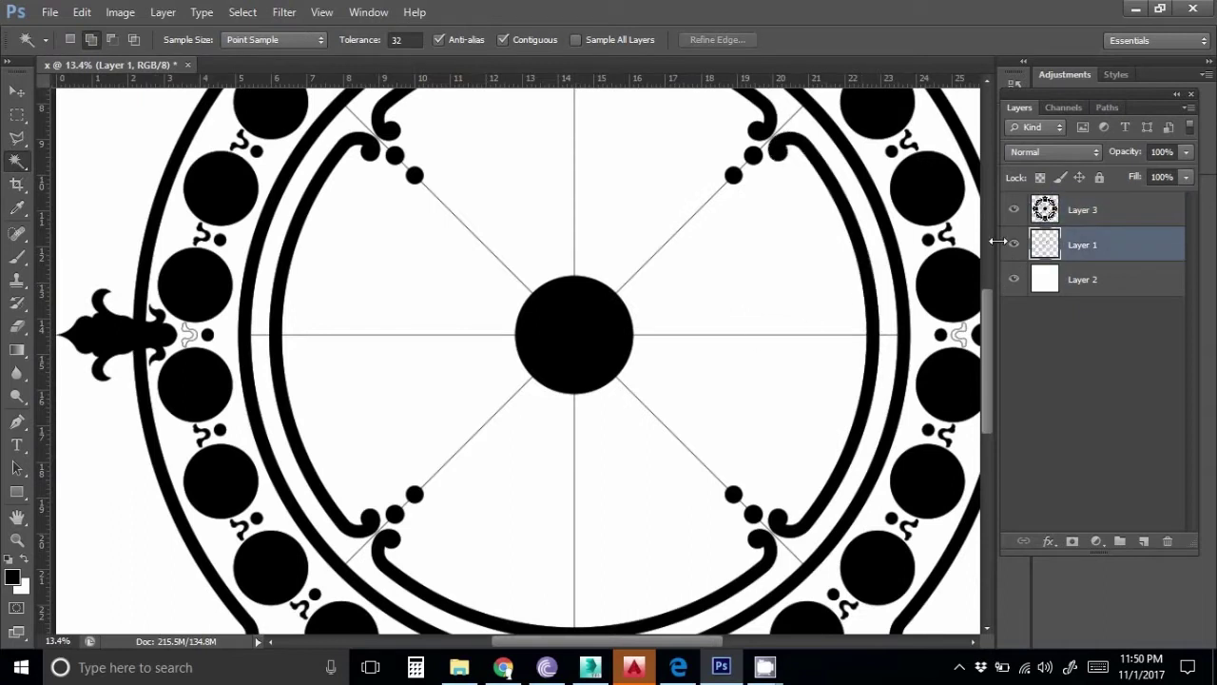
- Select the inner arcs, hooks and centre disc without the leaves, and copy them to Layer 4
{"action": "left_click", "coordinate": [758, 518], "text": "shift"}
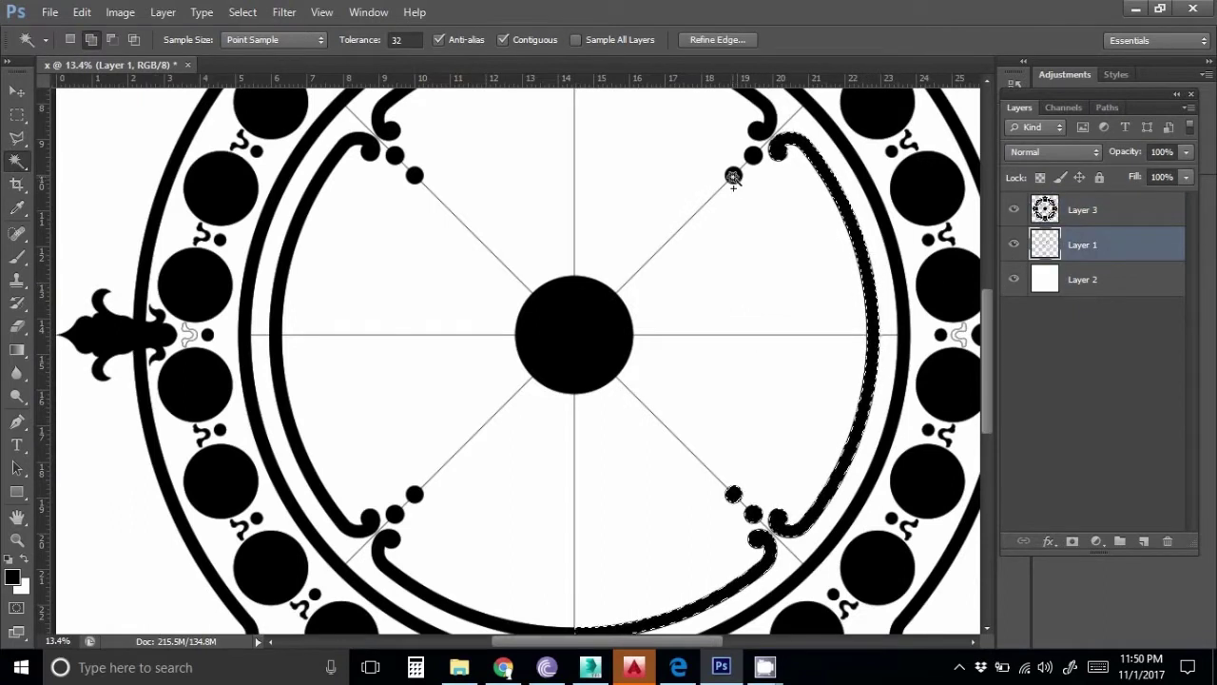
{"action": "left_click", "coordinate": [388, 134], "text": "shift"}
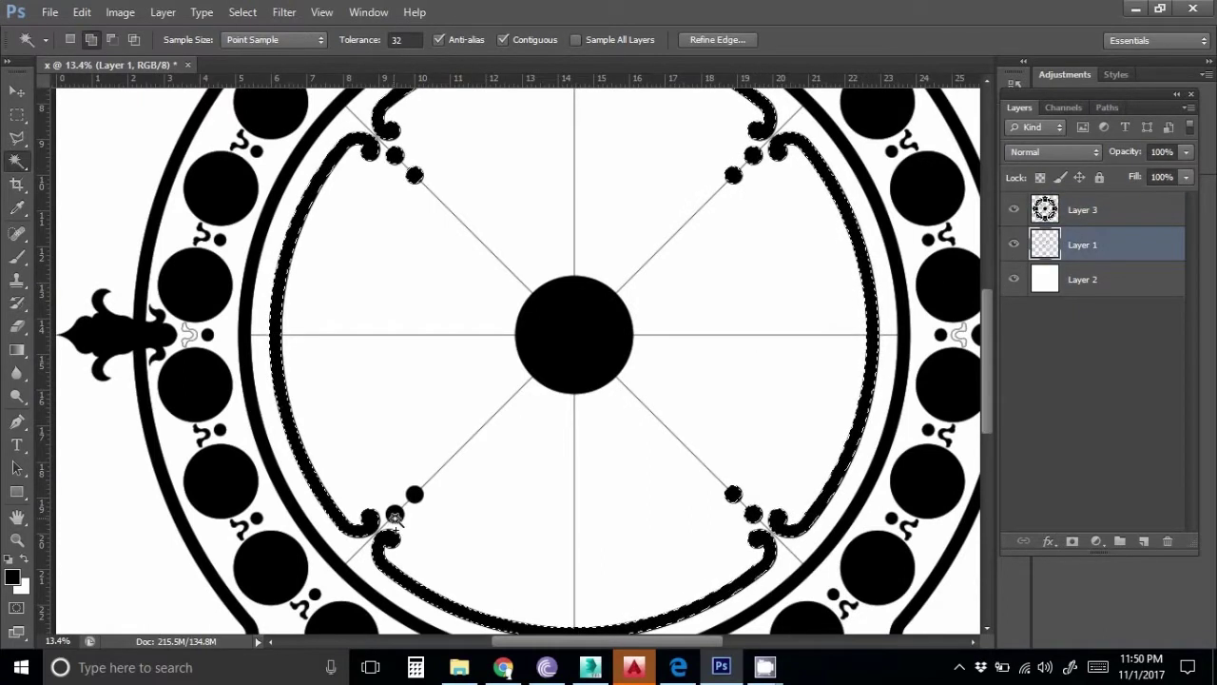
{"action": "left_click", "coordinate": [554, 364], "text": "shift"}
{"action": "left_click", "coordinate": [569, 331], "text": "shift"}
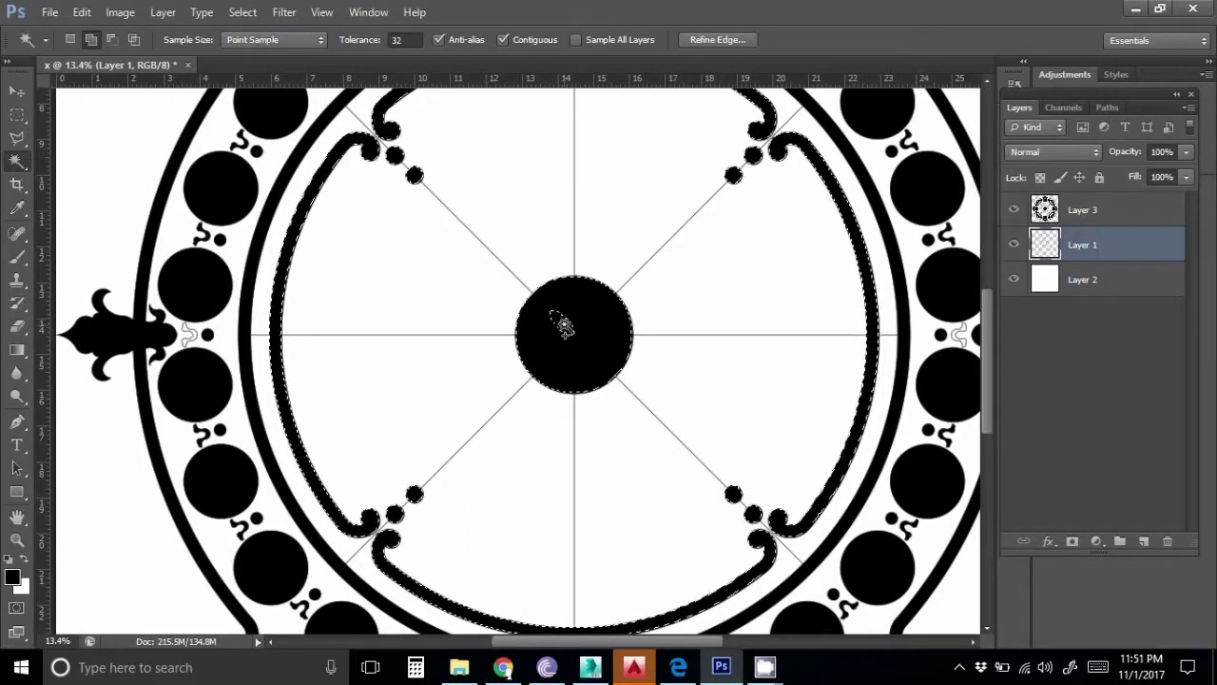
{"action": "key", "text": "ctrl+j"}
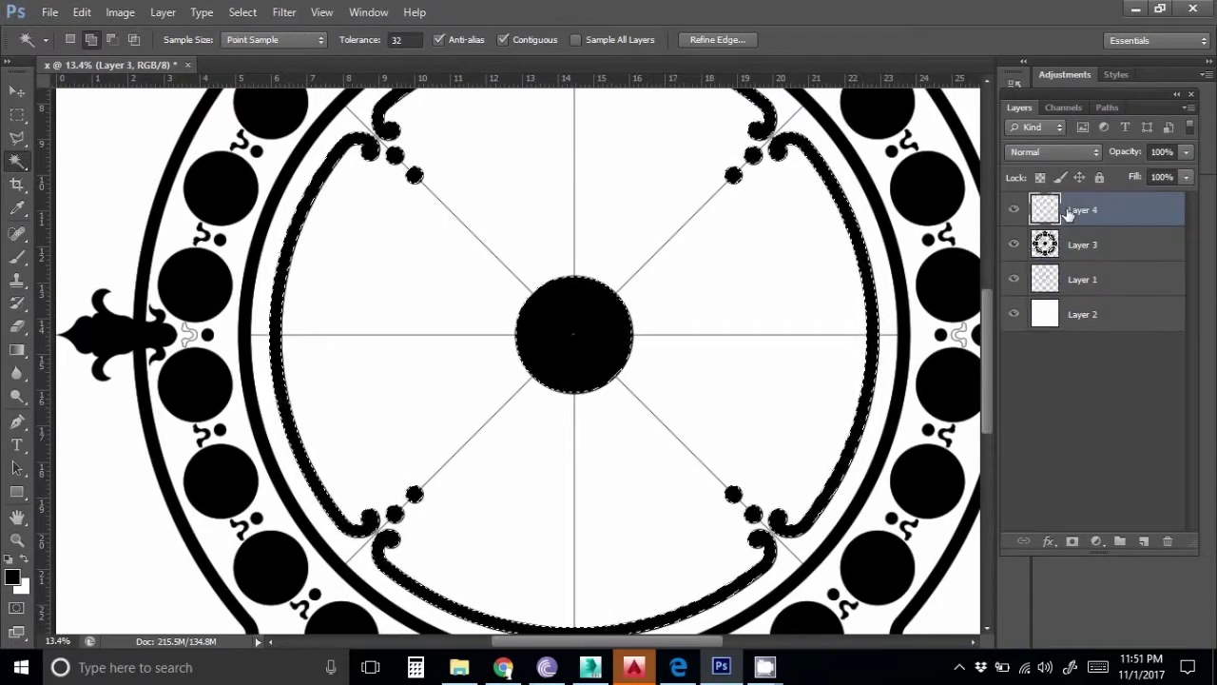
{"action": "key", "text": "e"}
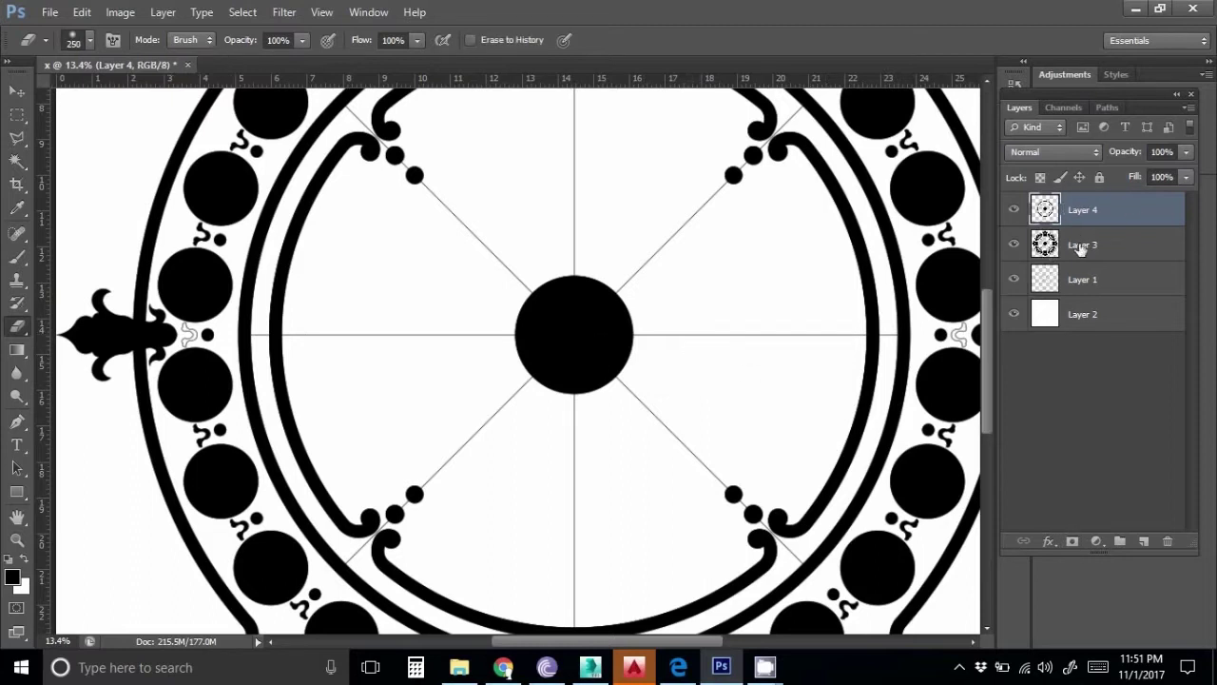
- Move the layer mask onto Layer 3 and set the Brush size to 400
{"action": "left_click_drag", "start_coordinate": [1075, 243], "coordinate": [1074, 244]}
{"action": "left_click", "coordinate": [16, 254]}
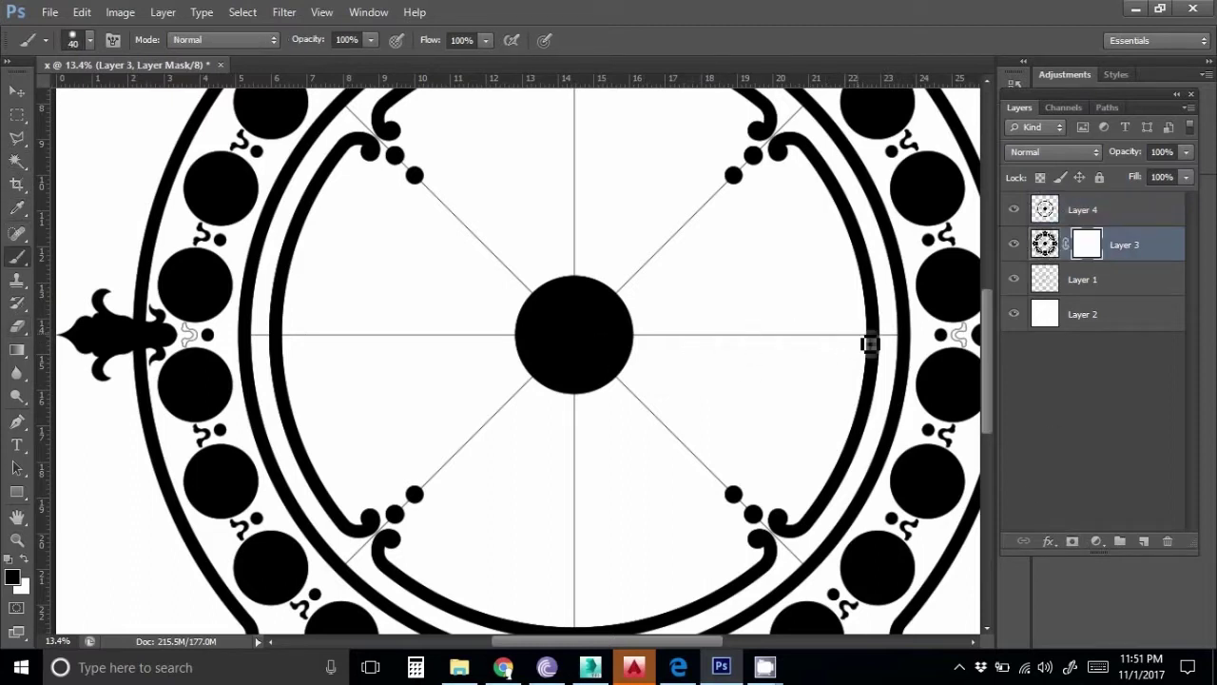
{"action": "left_click", "coordinate": [91, 42]}
{"action": "left_click", "coordinate": [746, 328]}
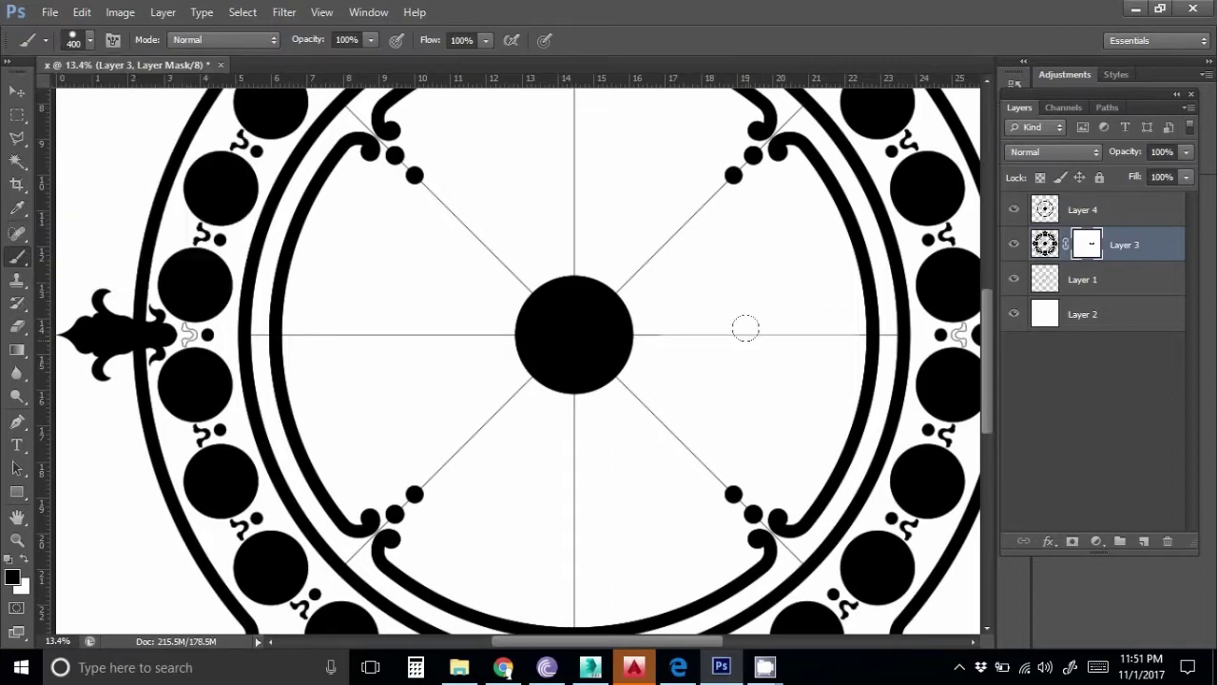
- With Layer 1 hidden, paint black on Layer 3's mask over the spoke lines
{"action": "left_click", "coordinate": [1014, 279]}
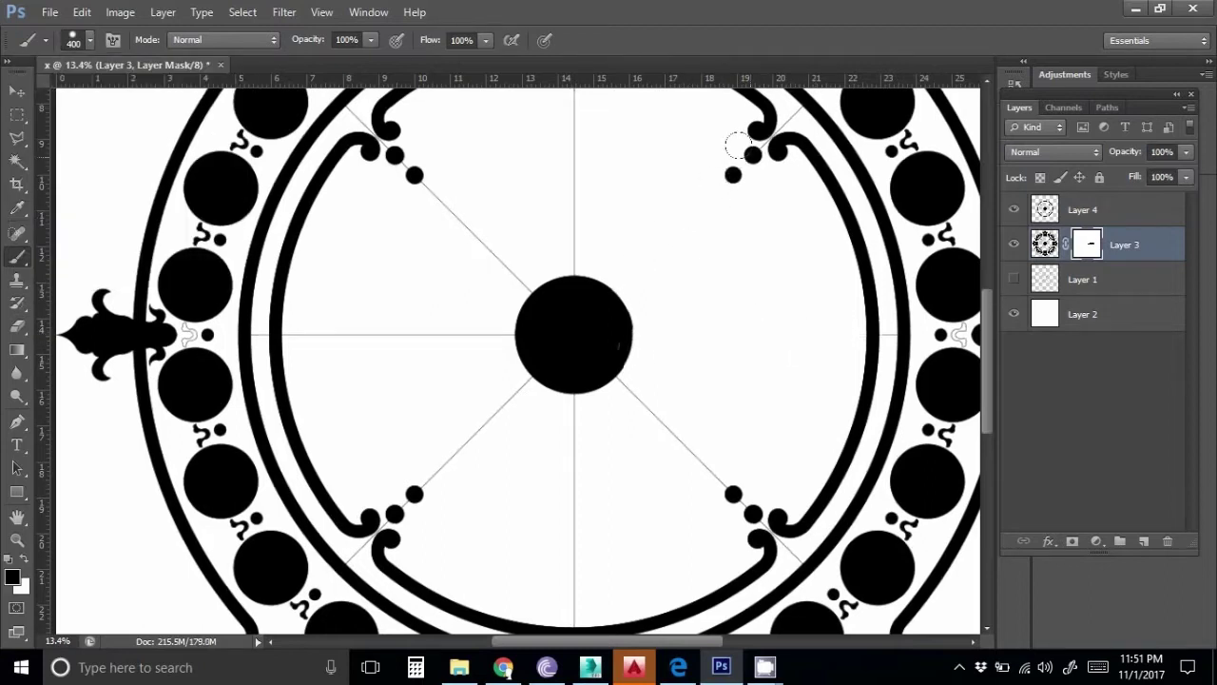
{"action": "scroll", "coordinate": [660, 291], "scroll_direction": "up", "scroll_amount": 2}
{"action": "scroll", "coordinate": [418, 305], "scroll_direction": "down", "scroll_amount": 2}
{"action": "scroll", "coordinate": [427, 304], "scroll_direction": "down", "scroll_amount": 2}
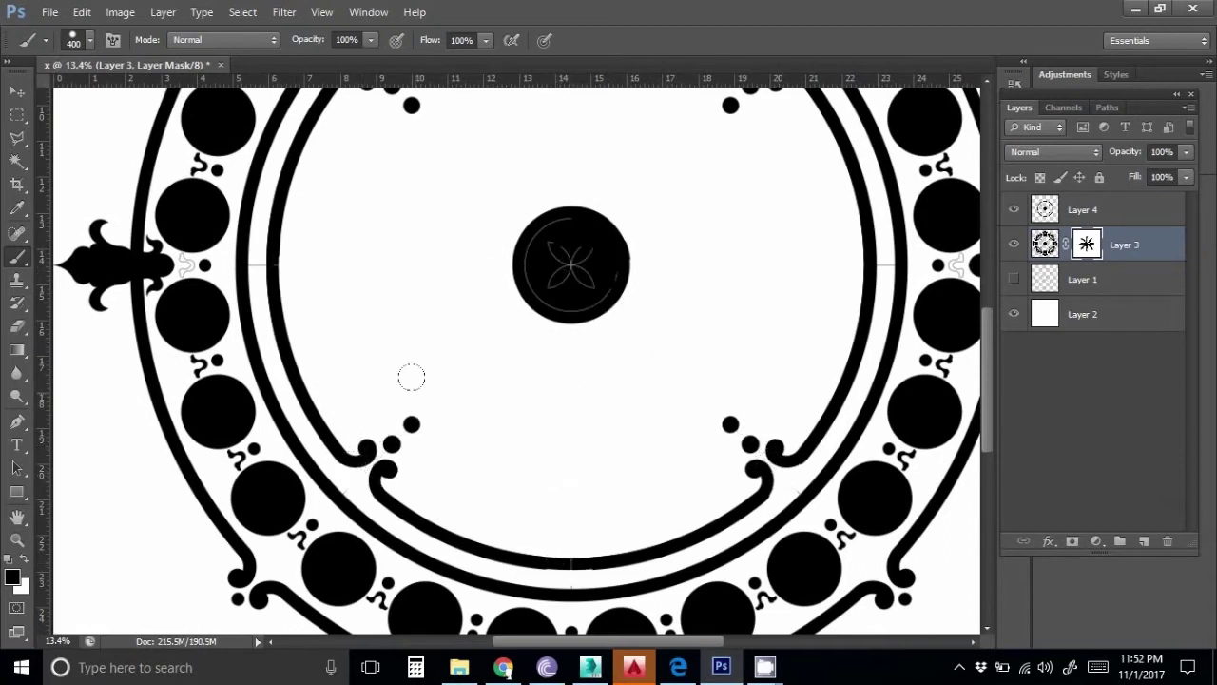
{"action": "scroll", "coordinate": [828, 233], "scroll_direction": "up", "scroll_amount": 4}
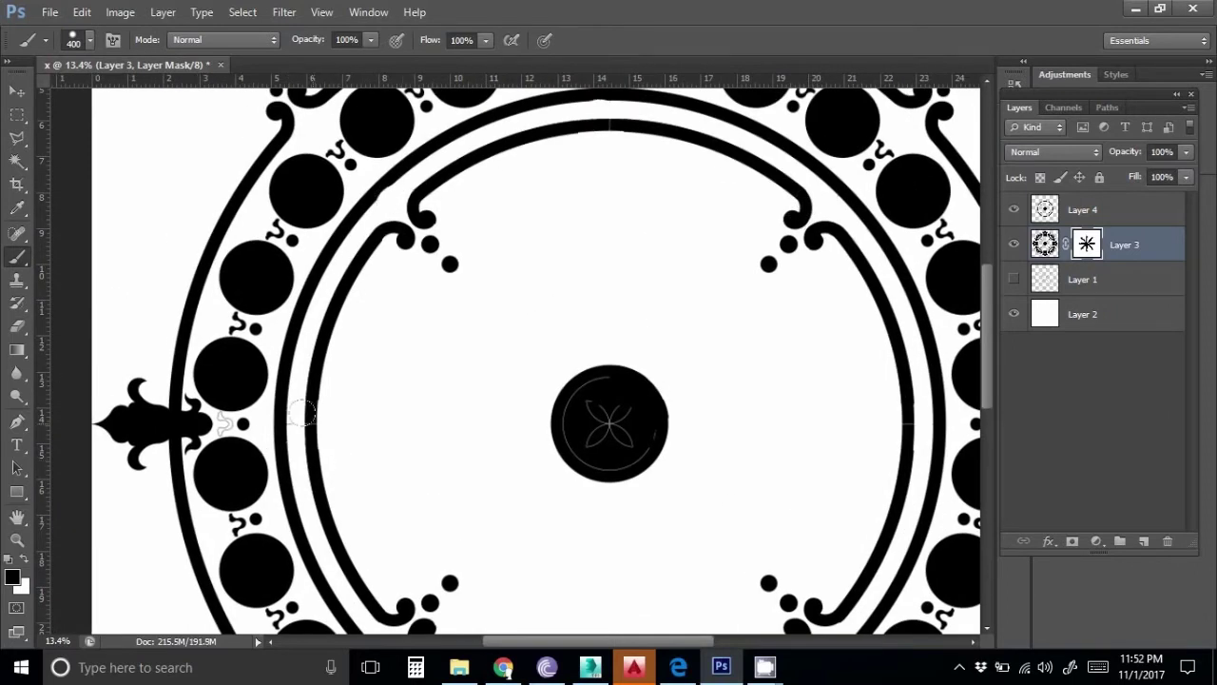
{"action": "left_click", "coordinate": [1014, 279]}
{"action": "left_click", "coordinate": [1082, 279]}
{"action": "scroll", "coordinate": [970, 299], "scroll_direction": "up", "scroll_amount": 5, "text": "alt"}
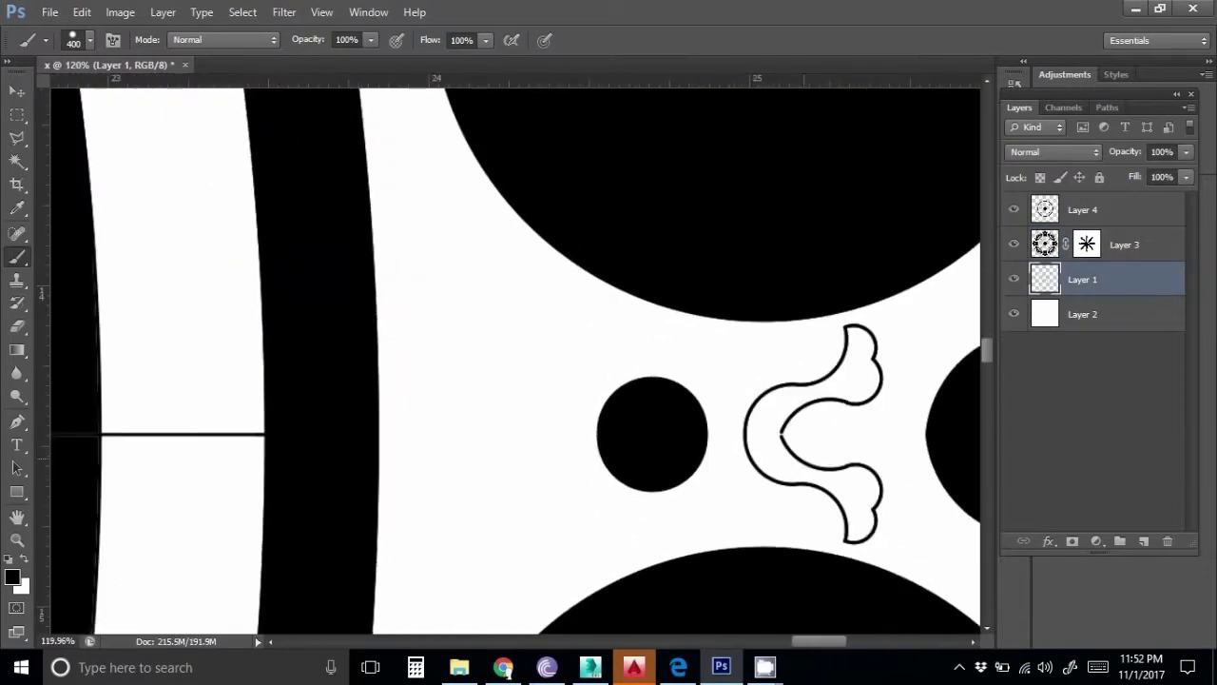
- Switch to the Magic Wand and zoom around to inspect the black medallion
{"action": "scroll", "coordinate": [285, 421], "scroll_direction": "down", "scroll_amount": 5, "text": "alt"}
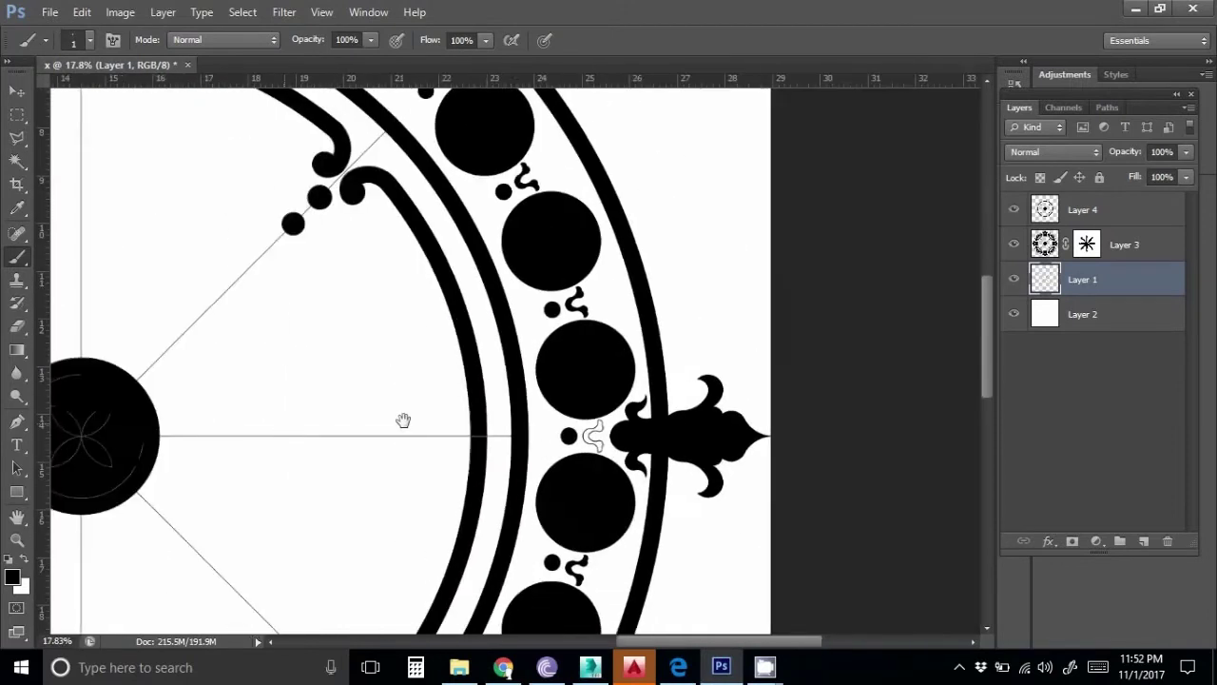
{"action": "scroll", "coordinate": [558, 362], "scroll_direction": "up", "scroll_amount": 4, "text": "alt"}
{"action": "scroll", "coordinate": [565, 402], "scroll_direction": "up", "scroll_amount": 2, "text": "alt"}
{"action": "scroll", "coordinate": [566, 409], "scroll_direction": "down", "scroll_amount": 5, "text": "alt"}
{"action": "key", "text": "w"}
{"action": "scroll", "coordinate": [565, 411], "scroll_direction": "down", "scroll_amount": 3, "text": "alt"}
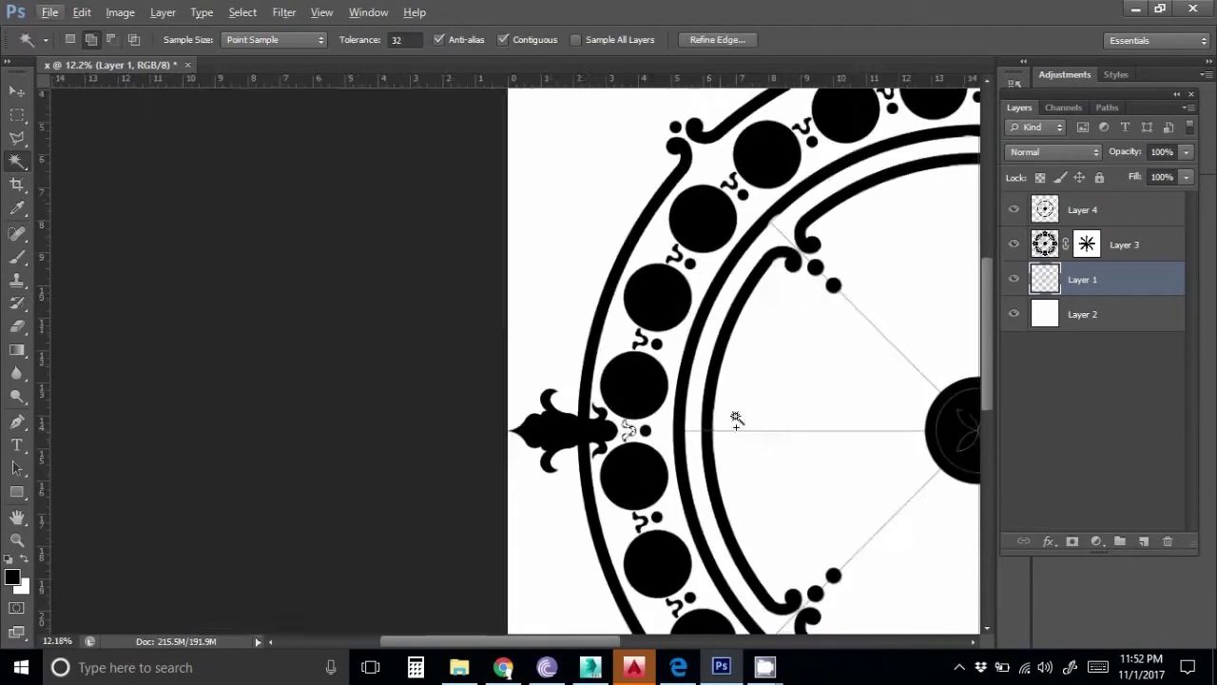
{"action": "scroll", "coordinate": [761, 380], "scroll_direction": "up", "scroll_amount": 3, "text": "alt"}
{"action": "scroll", "coordinate": [571, 381], "scroll_direction": "down", "scroll_amount": 4, "text": "alt"}
{"action": "scroll", "coordinate": [665, 380], "scroll_direction": "down", "scroll_amount": 1, "text": "alt"}
- Merge Layer 3 into Layer 4 with the outline layer hidden
{"action": "left_click", "coordinate": [1063, 211]}
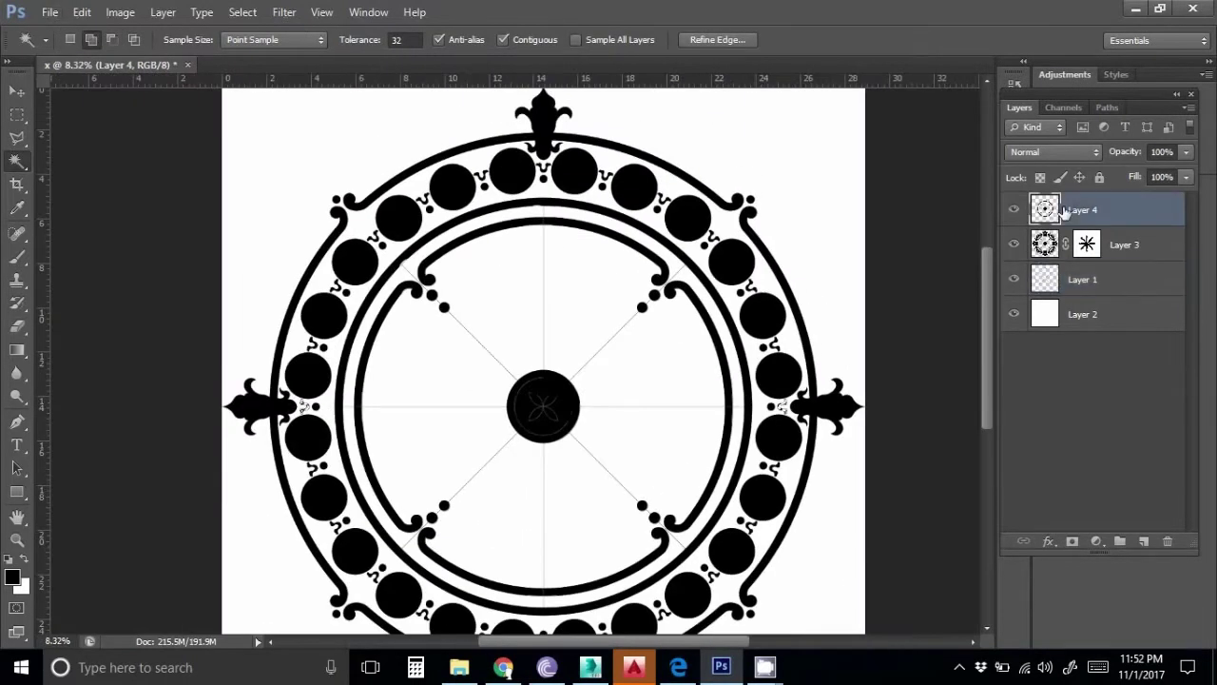
{"action": "left_click", "coordinate": [1082, 278]}
{"action": "left_click", "coordinate": [1124, 244]}
{"action": "left_click", "coordinate": [1083, 210], "text": "shift"}
{"action": "key", "text": "ctrl+e"}
{"action": "left_click", "coordinate": [1014, 245]}
- Save the merged image as a JPEG, replacing the existing file on the Desktop
{"action": "key", "text": "shift+ctrl+s"}
{"action": "left_click", "coordinate": [637, 427]}
{"action": "left_click", "coordinate": [190, 535]}
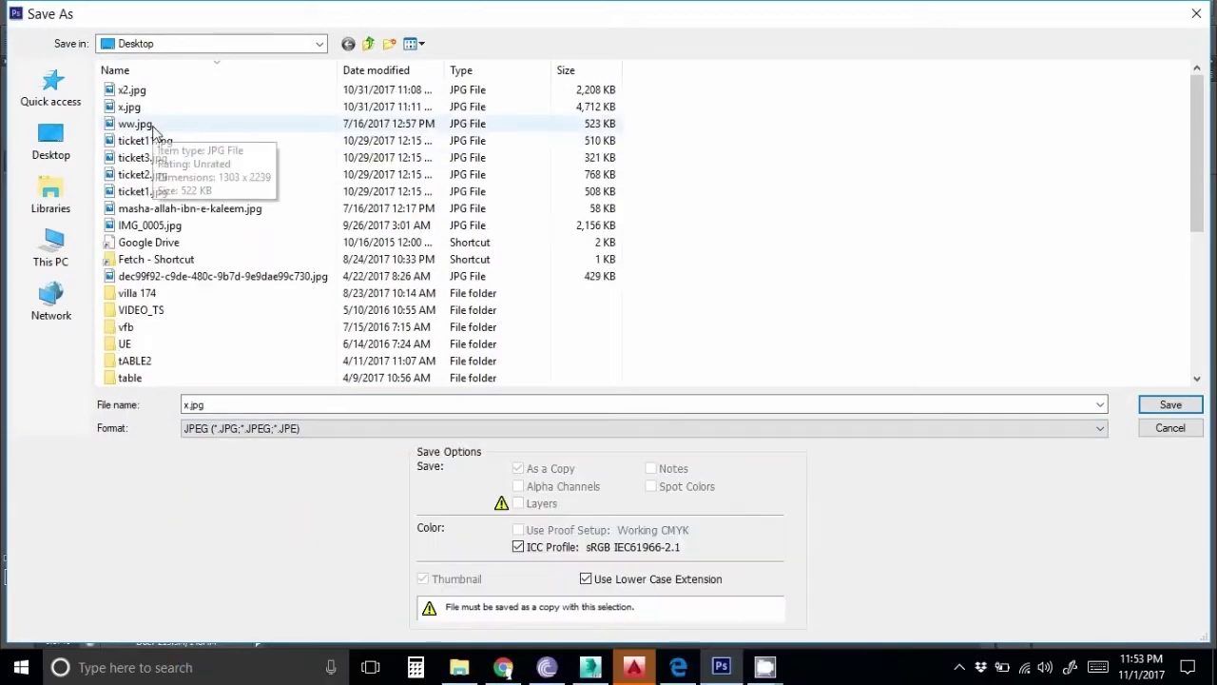
{"action": "left_click", "coordinate": [138, 123]}
{"action": "key", "text": "Return"}
{"action": "key", "text": "Return"}
{"action": "key", "text": "Return"}
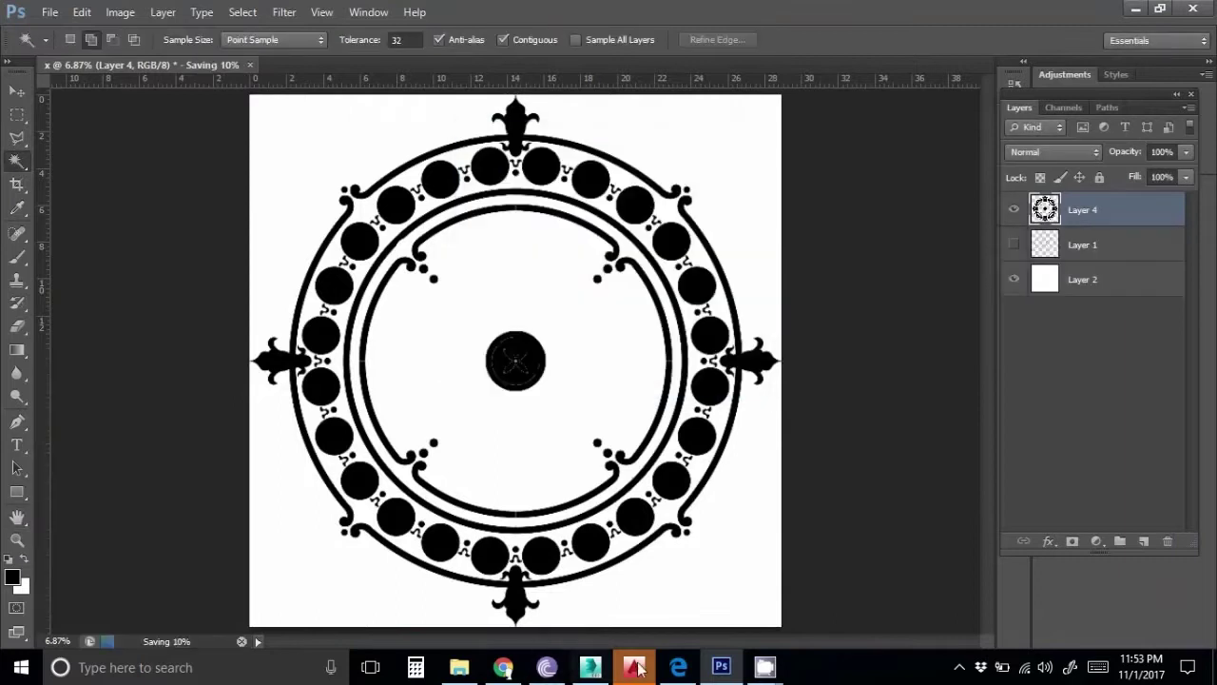
{"action": "key", "text": "super"}
{"action": "key", "text": "super"}
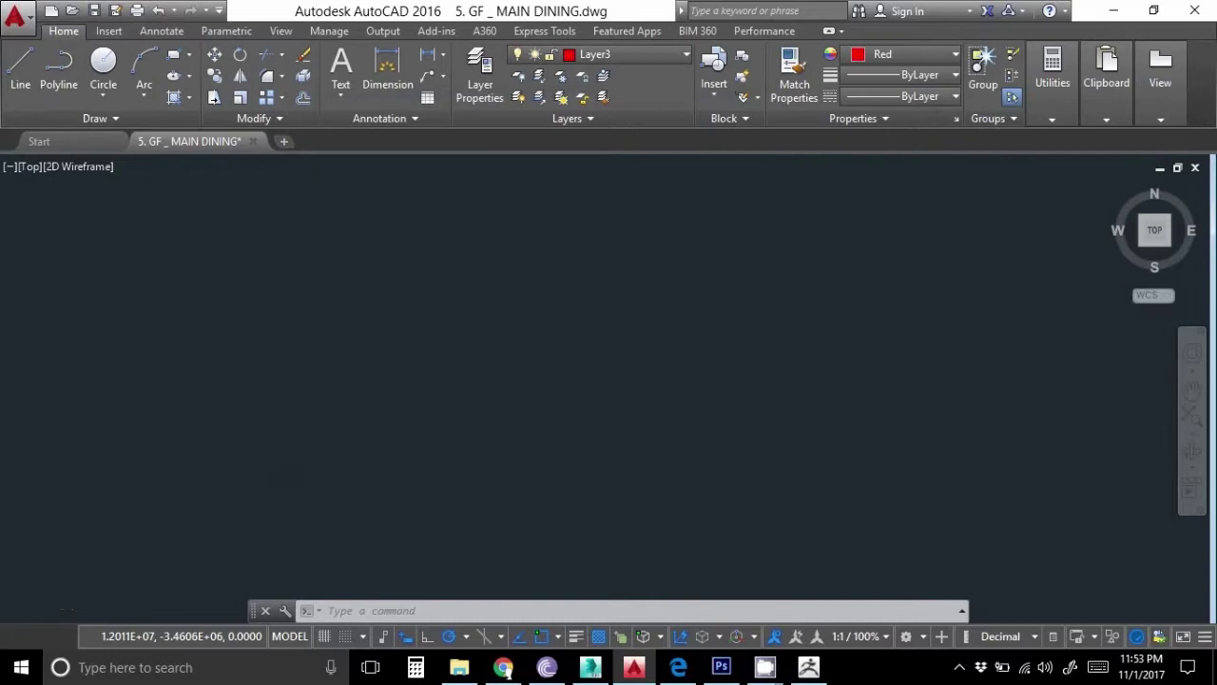
{"action": "type", "text": "z"}
{"action": "key", "text": "Return"}
{"action": "type", "text": "e"}
{"action": "key", "text": "Return"}
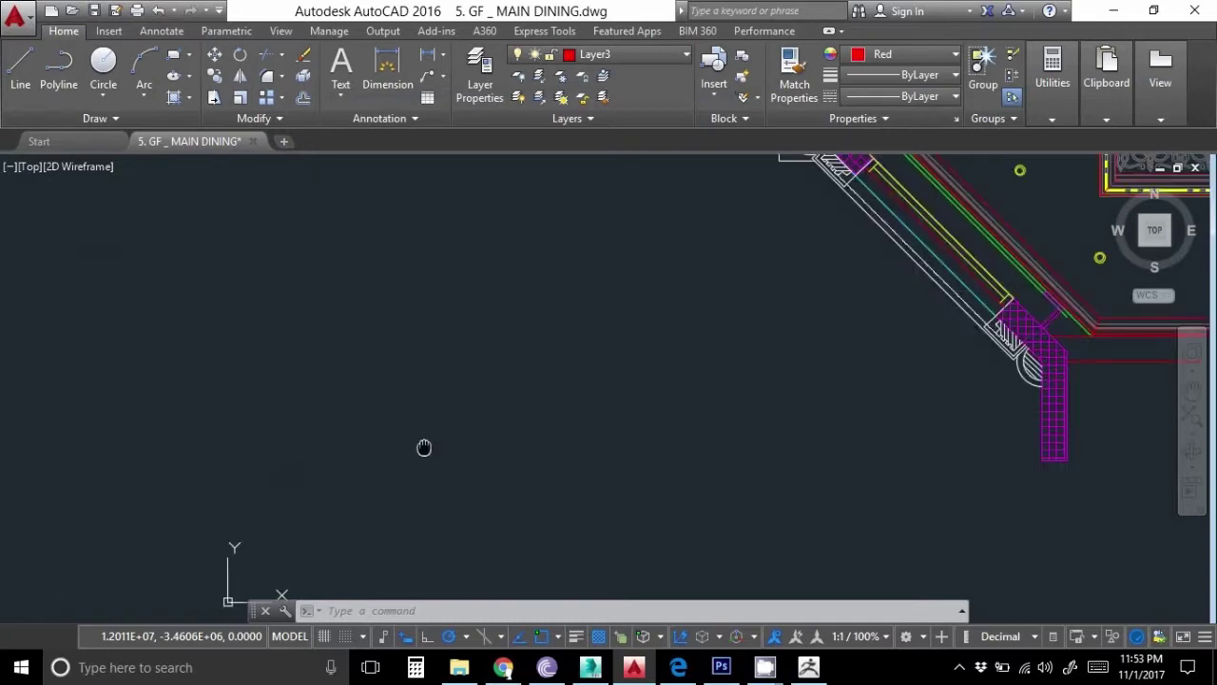
{"action": "key", "text": "Escape"}
{"action": "scroll", "coordinate": [456, 428], "scroll_direction": "up", "scroll_amount": 5}
{"action": "scroll", "coordinate": [421, 306], "scroll_direction": "up", "scroll_amount": 5}
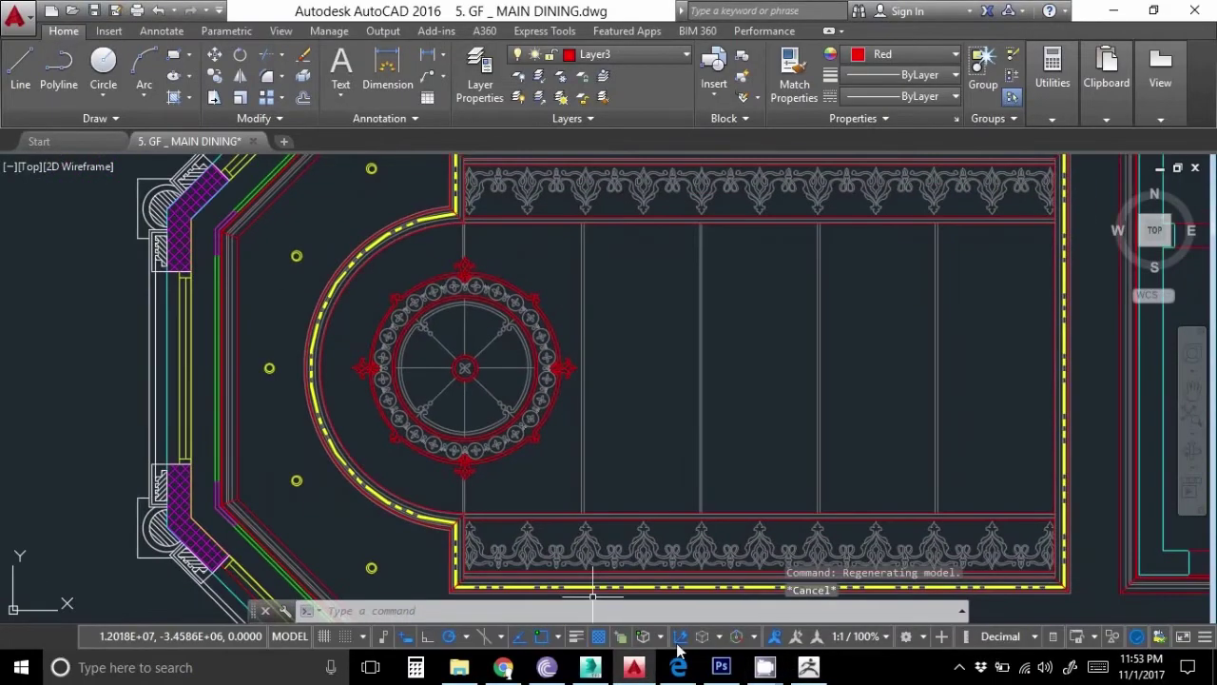
{"action": "left_click", "coordinate": [720, 666]}
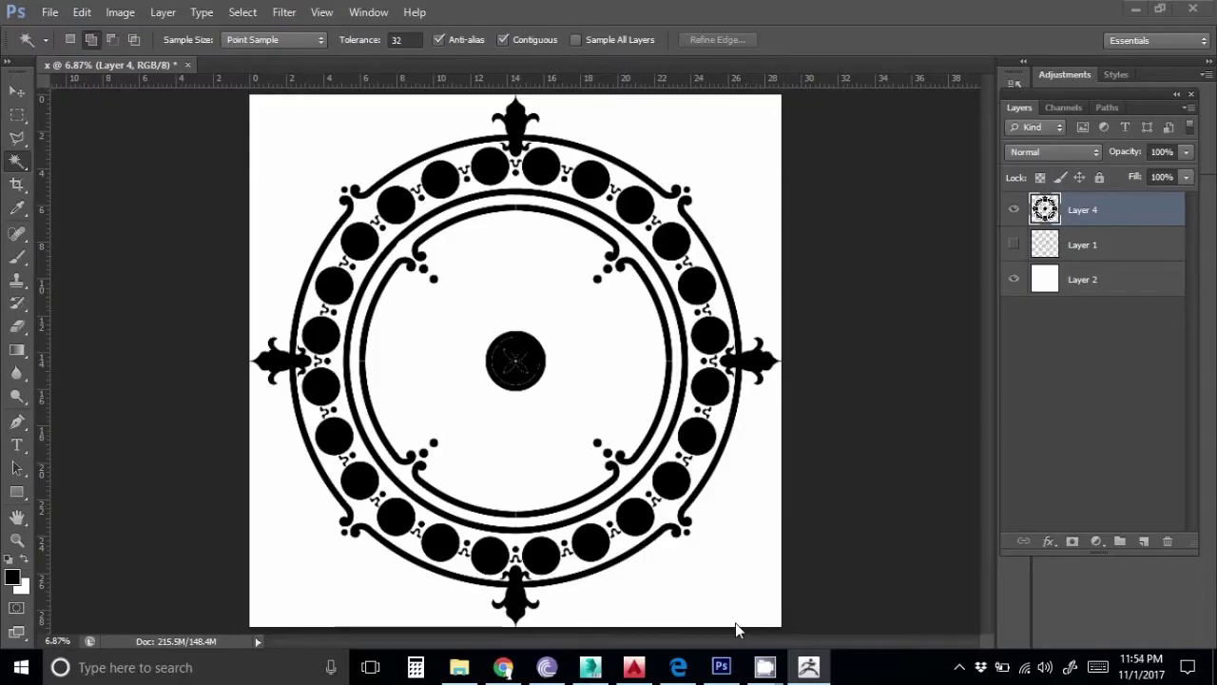
{"action": "left_click", "coordinate": [653, 393]}
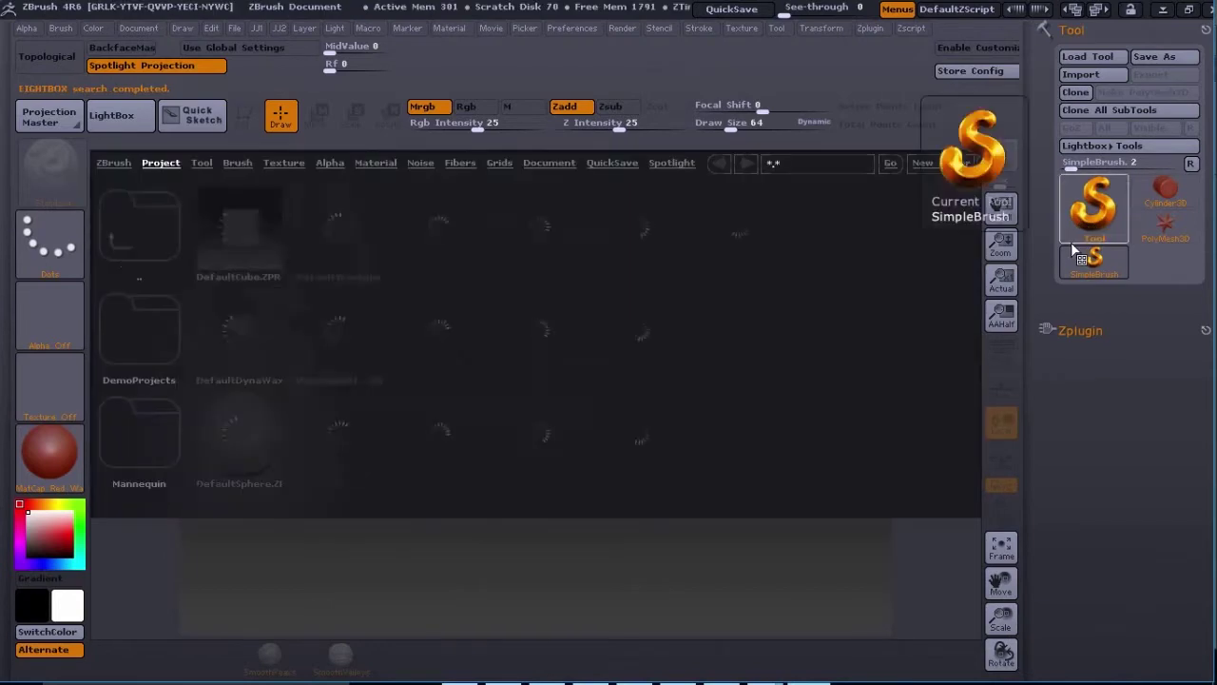
- Draw a Plane3D on the canvas in Edit mode and make it a PolyMesh3D
{"action": "left_click", "coordinate": [1094, 204]}
{"action": "left_click", "coordinate": [789, 280]}
{"action": "left_click_drag", "start_coordinate": [605, 416], "coordinate": [595, 613]}
{"action": "key", "text": "t"}
{"action": "left_click", "coordinate": [1141, 91]}
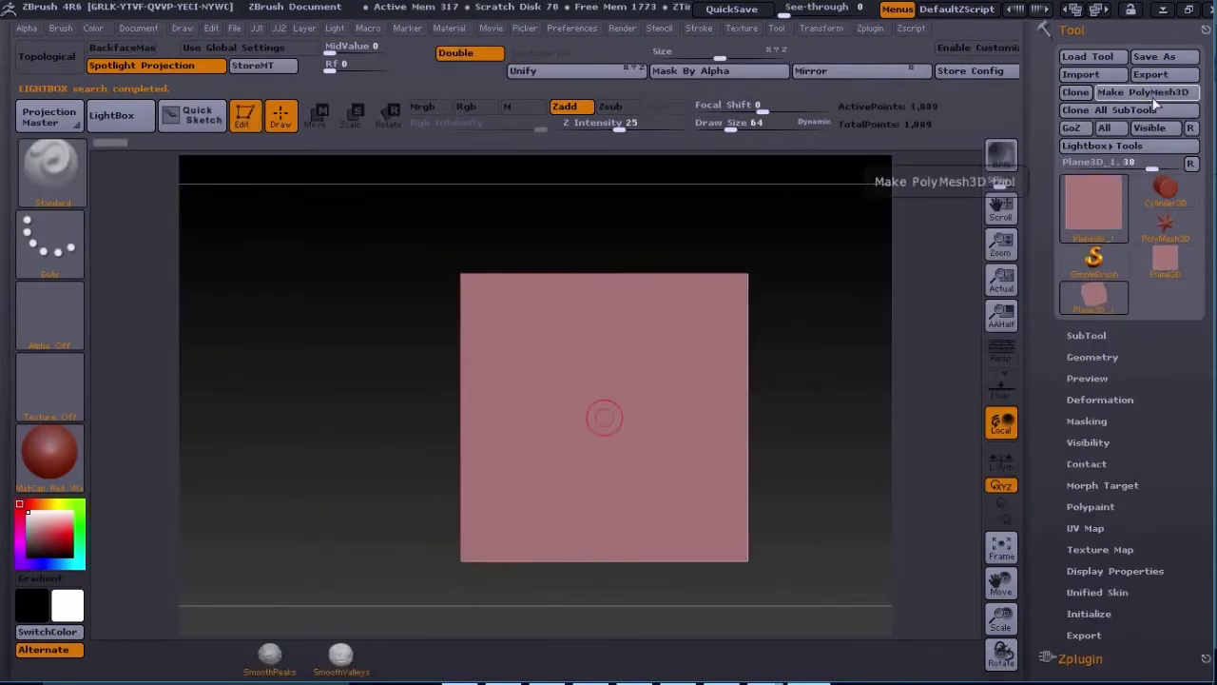
- Divide the plane to subdivision level 6 and open the Alpha import window
{"action": "left_click", "coordinate": [1092, 320]}
{"action": "left_click", "coordinate": [1091, 458]}
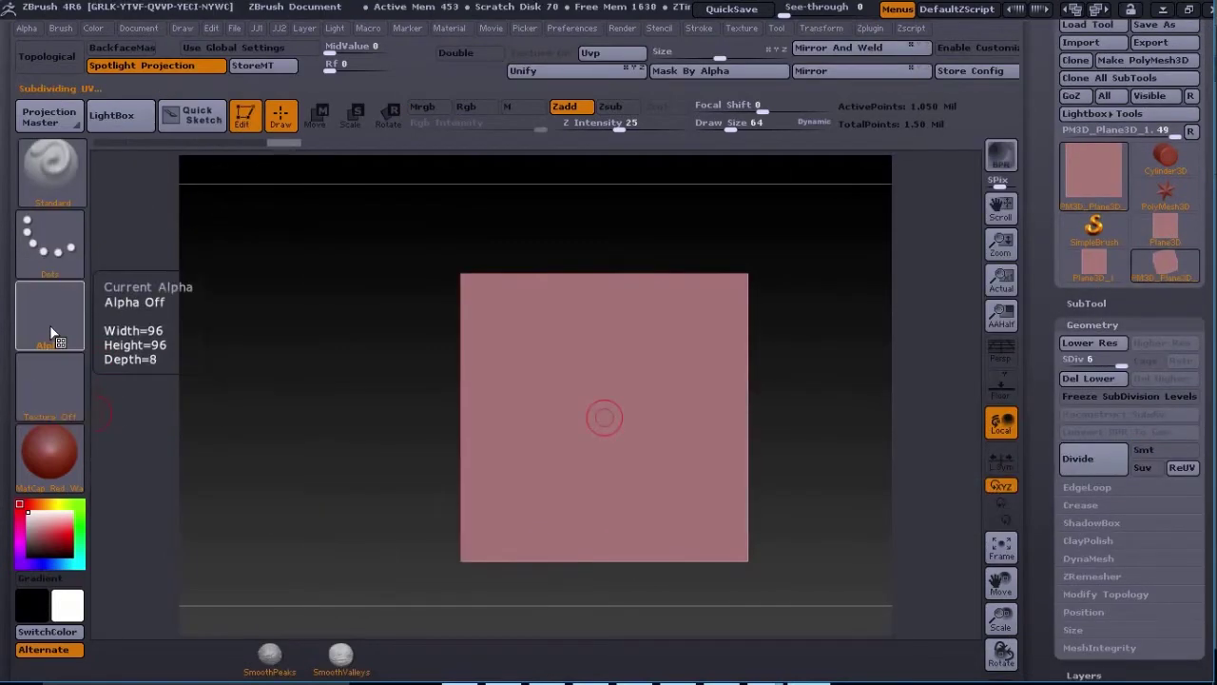
{"action": "left_click", "coordinate": [50, 316]}
{"action": "scroll", "coordinate": [400, 286], "scroll_direction": "up", "scroll_amount": 5}
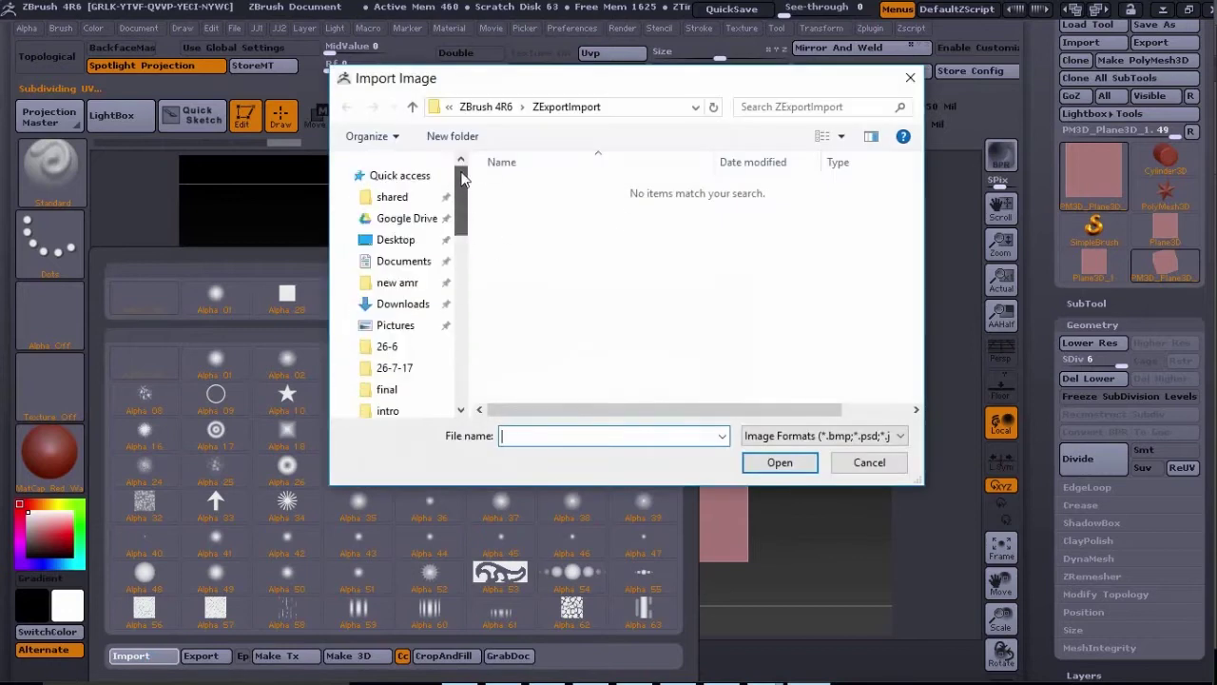
- Import x2.jpg from the Desktop as the current alpha
{"action": "left_click", "coordinate": [395, 239]}
{"action": "left_click", "coordinate": [894, 435]}
{"action": "left_click", "coordinate": [767, 493]}
{"action": "scroll", "coordinate": [704, 285], "scroll_direction": "down", "scroll_amount": 2}
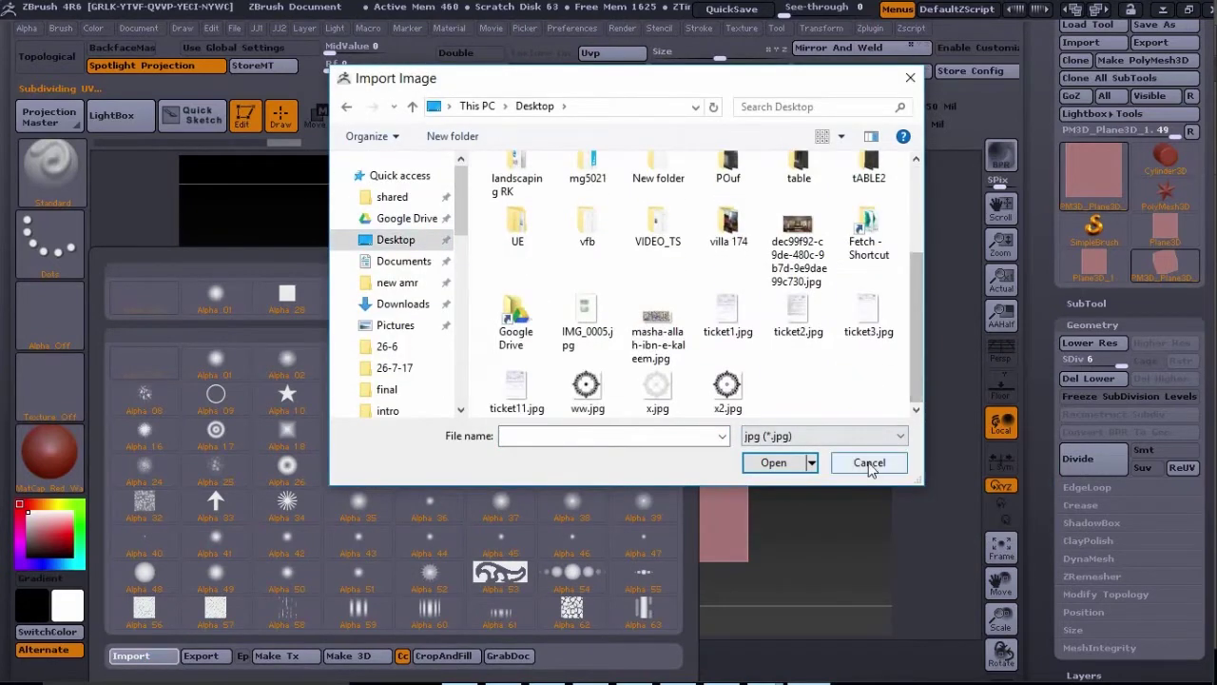
{"action": "left_click", "coordinate": [726, 385]}
{"action": "left_click", "coordinate": [771, 460]}
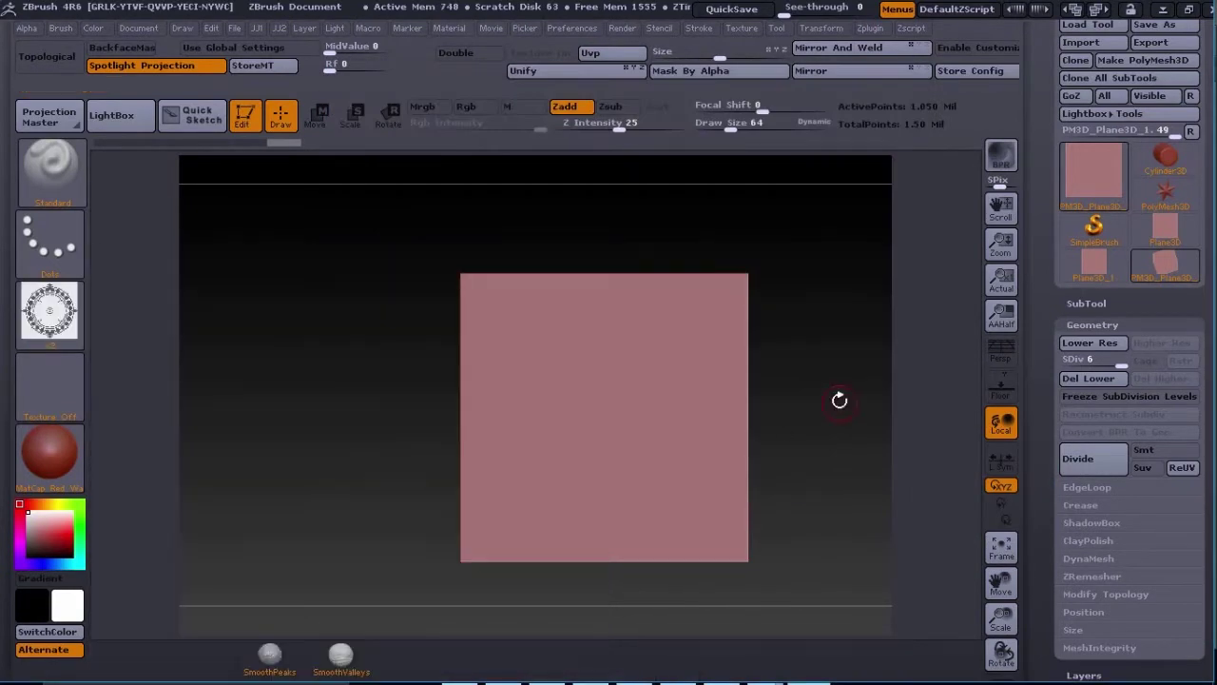
- Close the alpha picker, expand the SubTool options and cancel the trial extraction preview
{"action": "left_click", "coordinate": [698, 72]}
{"action": "left_click", "coordinate": [1084, 304]}
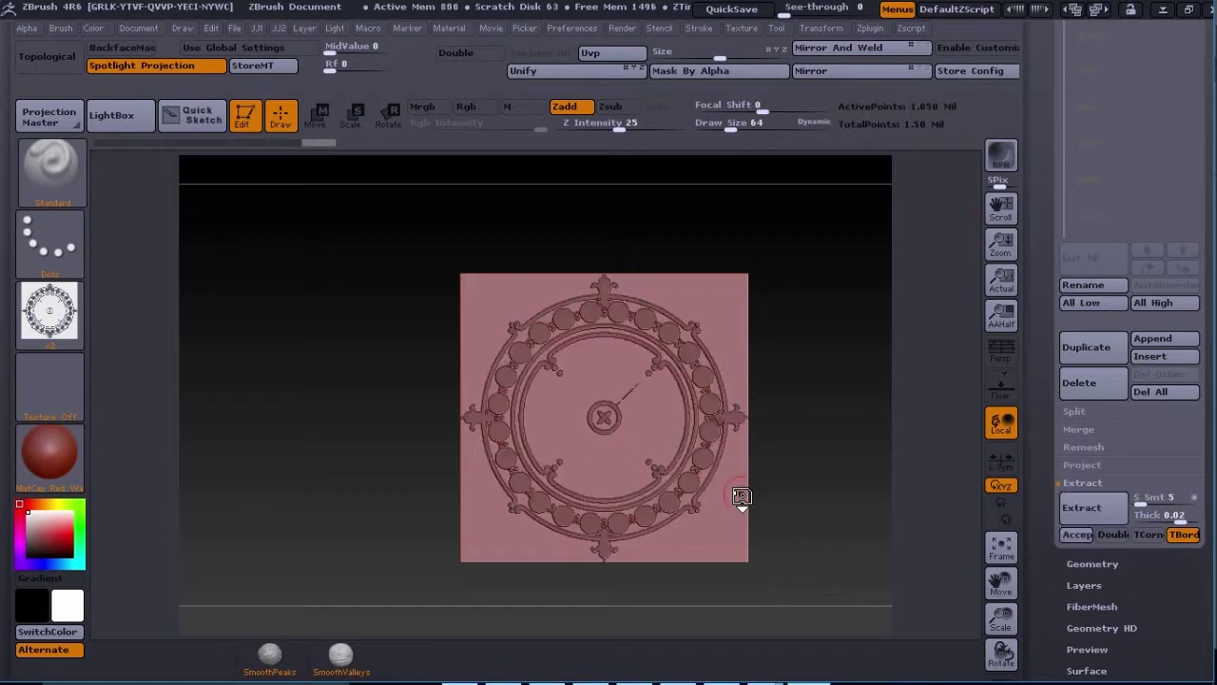
{"action": "left_click", "coordinate": [808, 508], "text": "ctrl"}
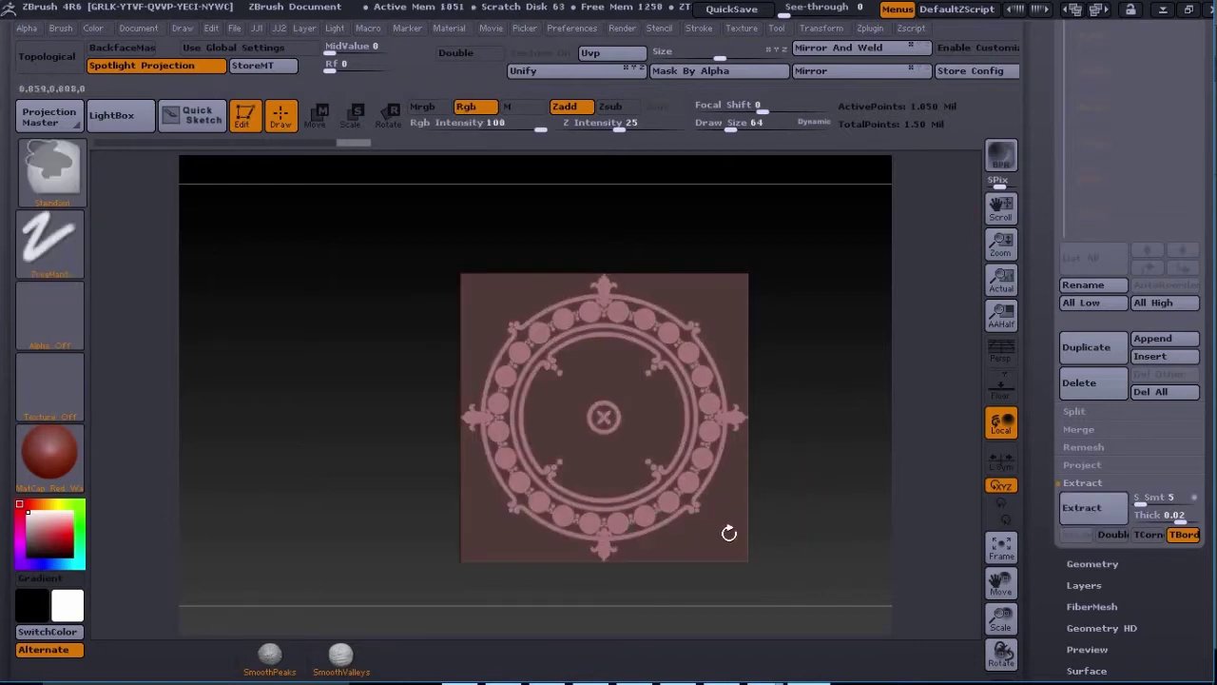
- Re-apply Mask By Alpha to the plane and run Extract again before starting over
{"action": "left_click_drag", "start_coordinate": [804, 510], "coordinate": [663, 71], "text": "ctrl"}
{"action": "left_click", "coordinate": [663, 72]}
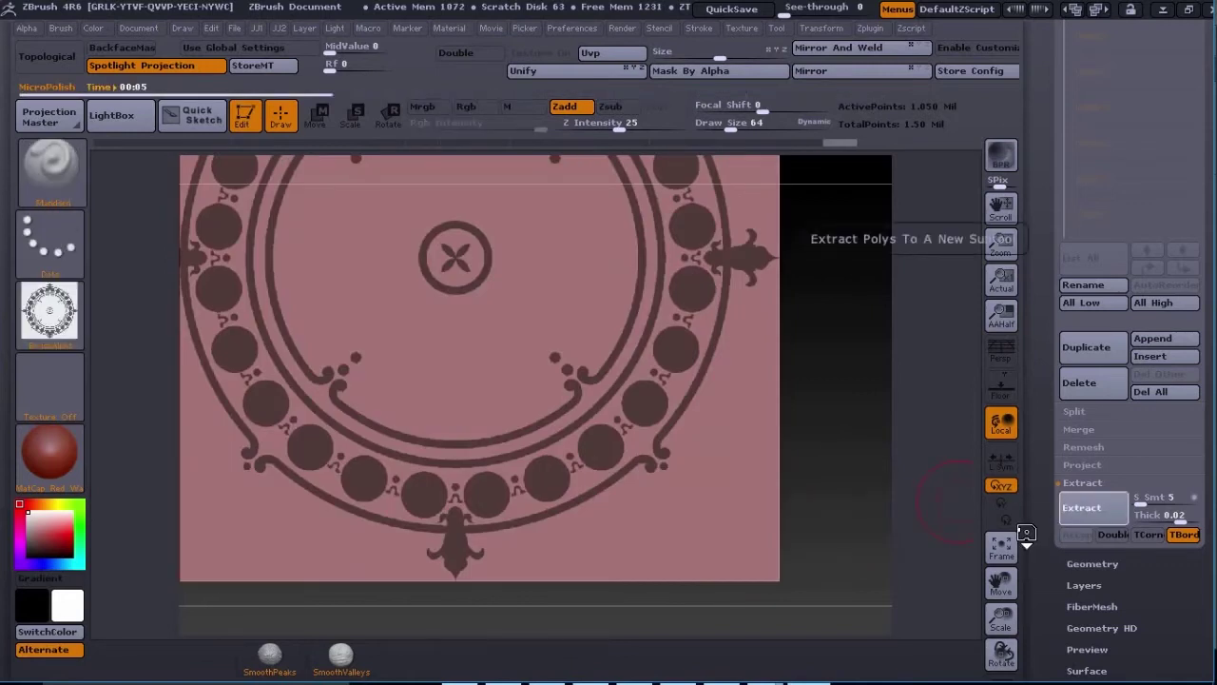
{"action": "left_click", "coordinate": [1078, 535]}
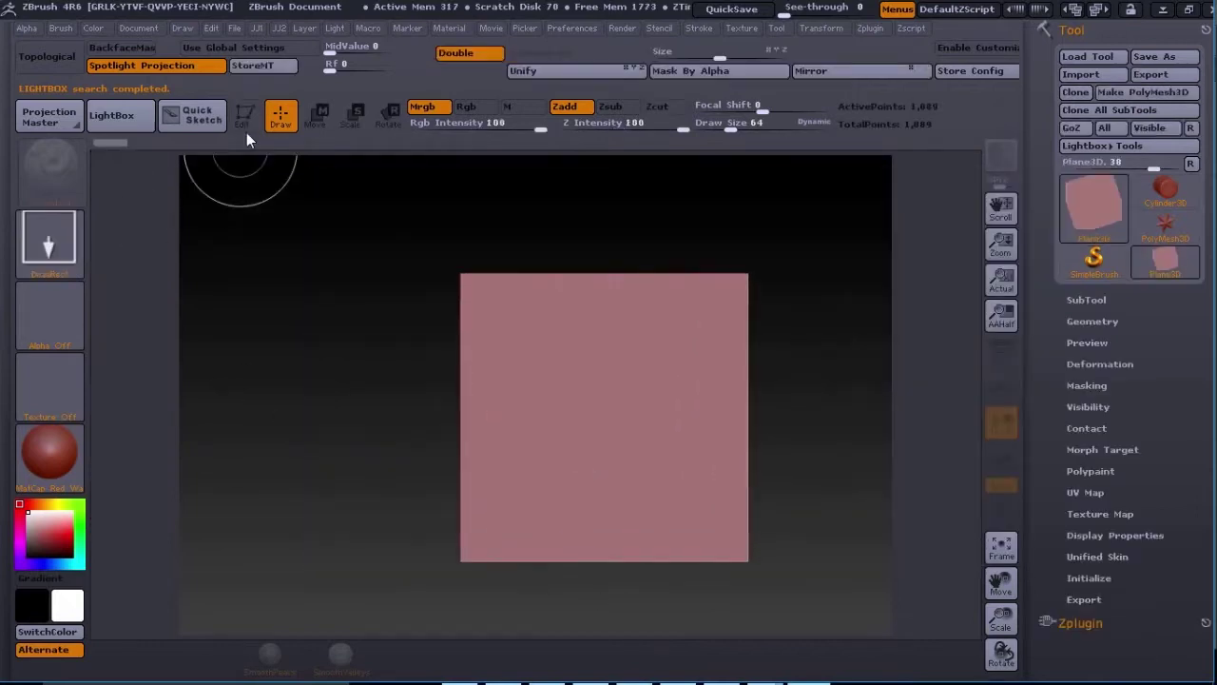
- Subdivide the fresh plane to SDiv 6 and open the alpha picker
{"action": "left_click", "coordinate": [1078, 458]}
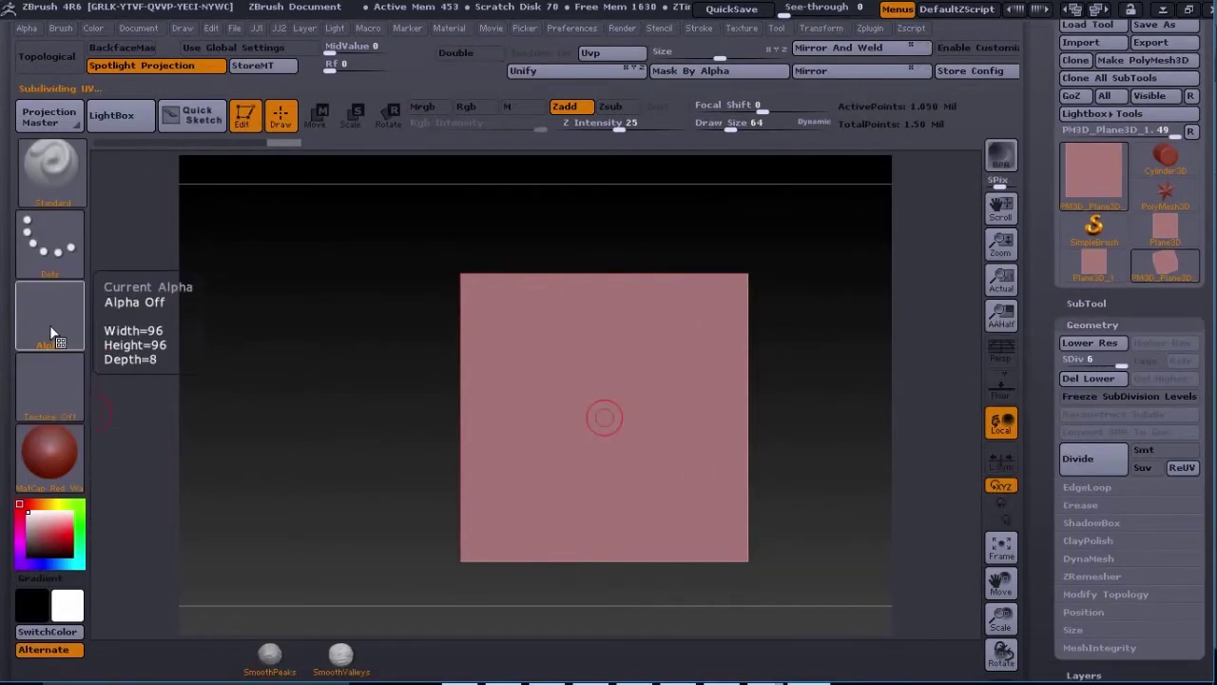
{"action": "left_click", "coordinate": [50, 313]}
{"action": "scroll", "coordinate": [451, 299], "scroll_direction": "up", "scroll_amount": 5}
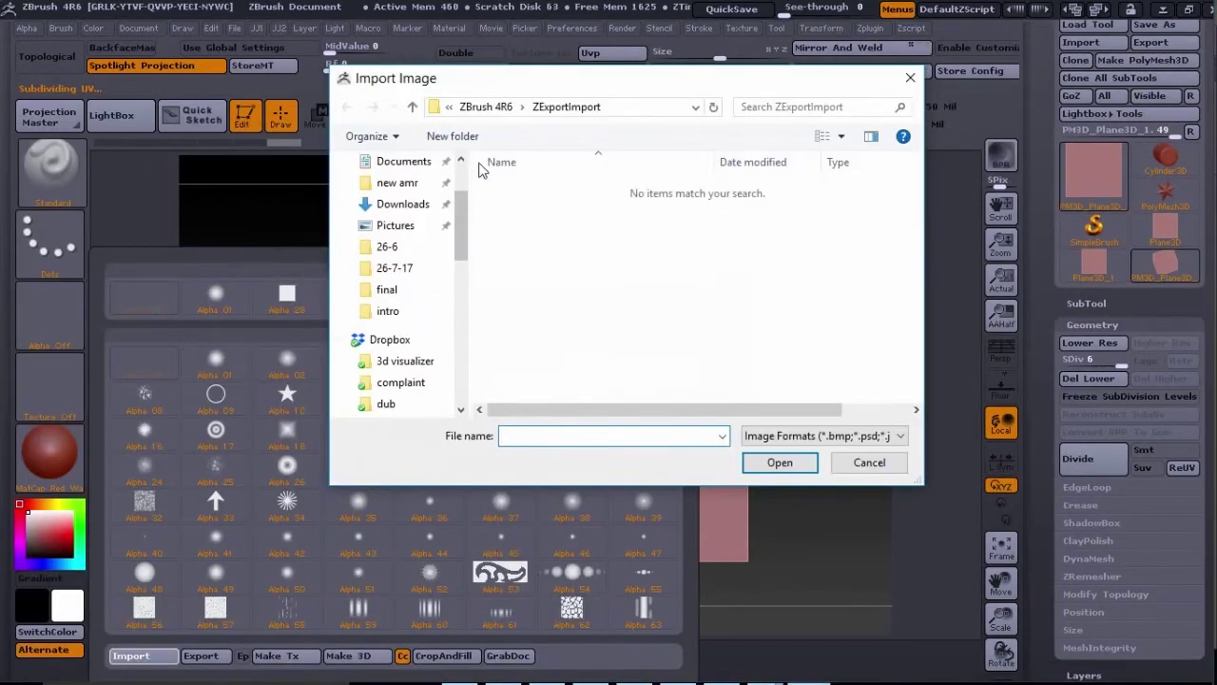
{"action": "scroll", "coordinate": [451, 298], "scroll_direction": "up", "scroll_amount": 3}
- Import the medallion jpg from the Desktop as the alpha and mask the plane with it
{"action": "left_click", "coordinate": [395, 240]}
{"action": "left_click", "coordinate": [894, 435]}
{"action": "left_click", "coordinate": [769, 494]}
{"action": "scroll", "coordinate": [656, 361], "scroll_direction": "down", "scroll_amount": 3}
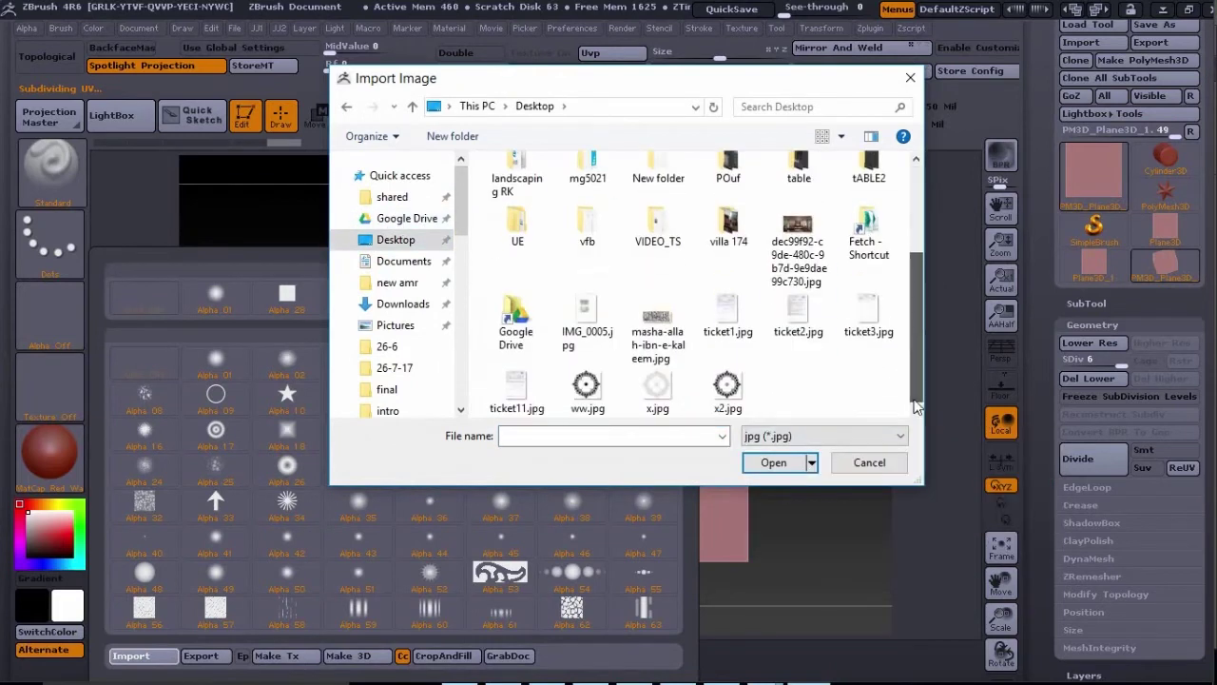
{"action": "left_click", "coordinate": [770, 463]}
{"action": "left_click", "coordinate": [692, 70]}
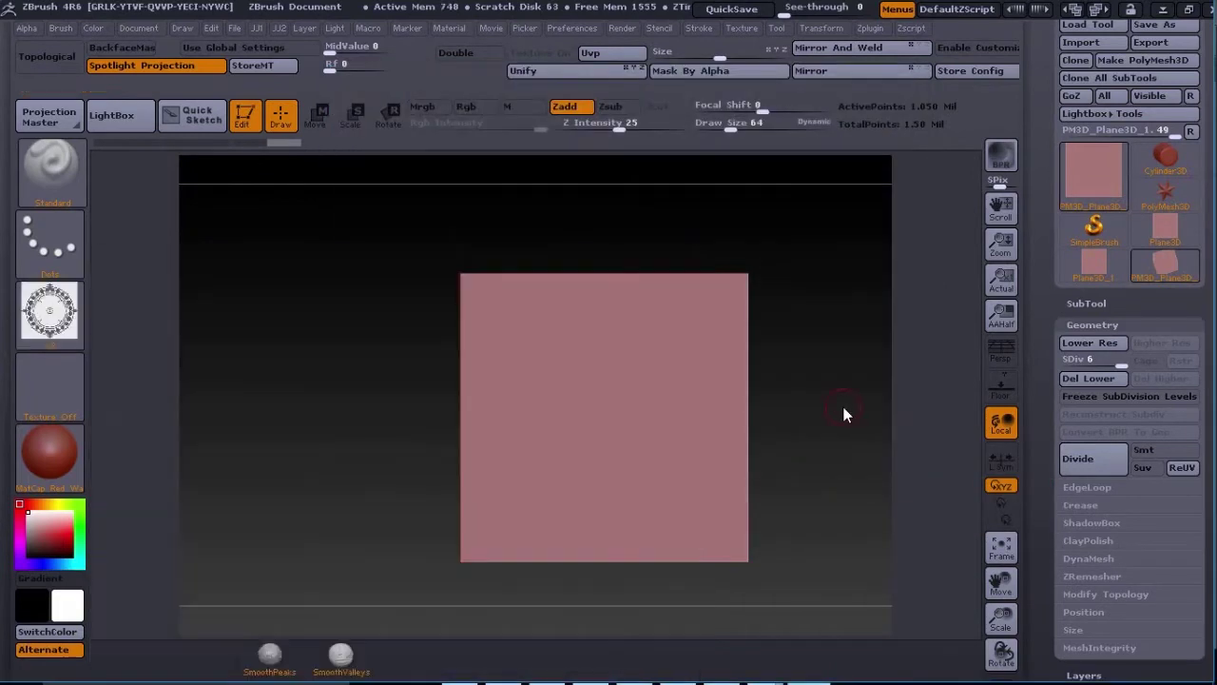
{"action": "scroll", "coordinate": [1090, 462], "scroll_direction": "down", "scroll_amount": 3}
{"action": "scroll", "coordinate": [1090, 462], "scroll_direction": "down", "scroll_amount": 3}
{"action": "left_click", "coordinate": [1083, 482]}
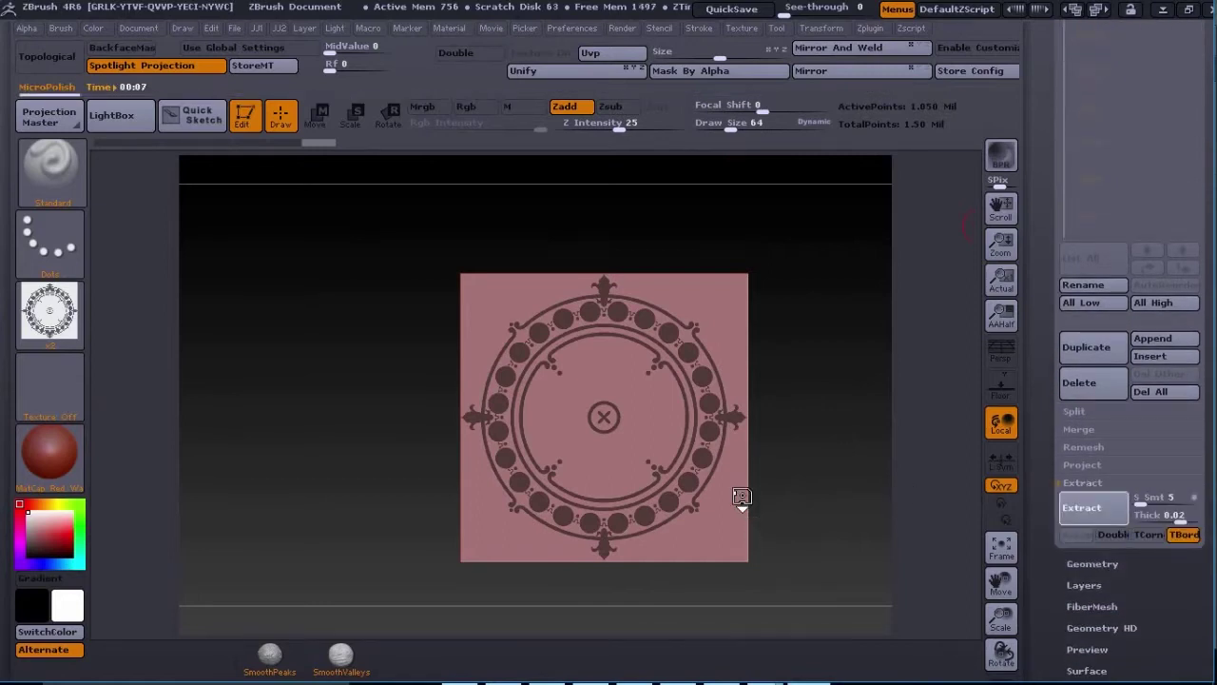
- Check the mask inversion, then extract the medallion pattern at Thick 0.02 into subtool Extract1
{"action": "key", "text": "ctrl"}
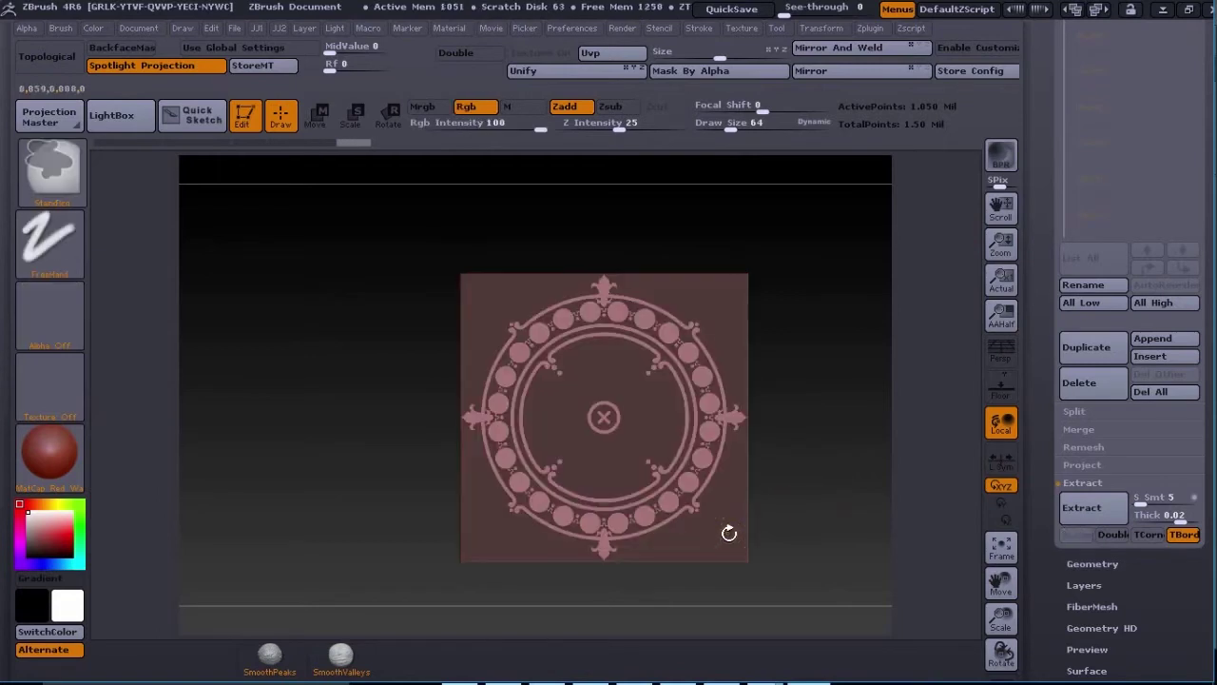
{"action": "left_click", "coordinate": [823, 462], "text": "ctrl"}
{"action": "left_click", "coordinate": [823, 462], "text": "ctrl"}
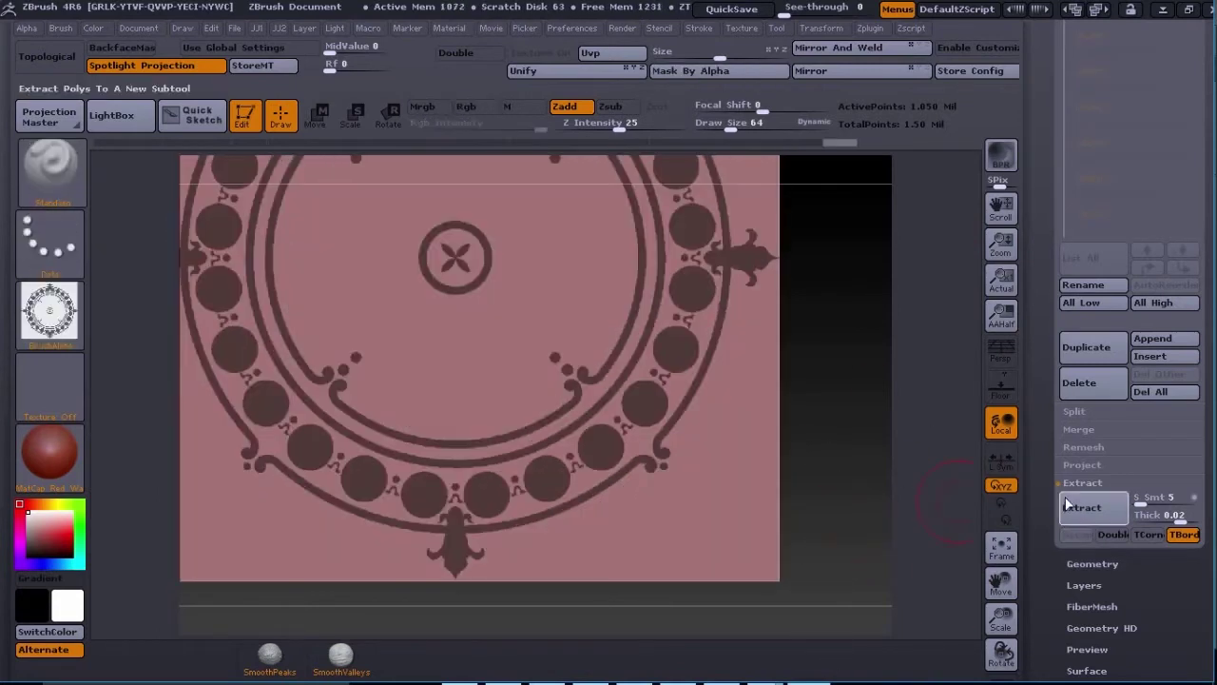
{"action": "left_click", "coordinate": [1081, 507]}
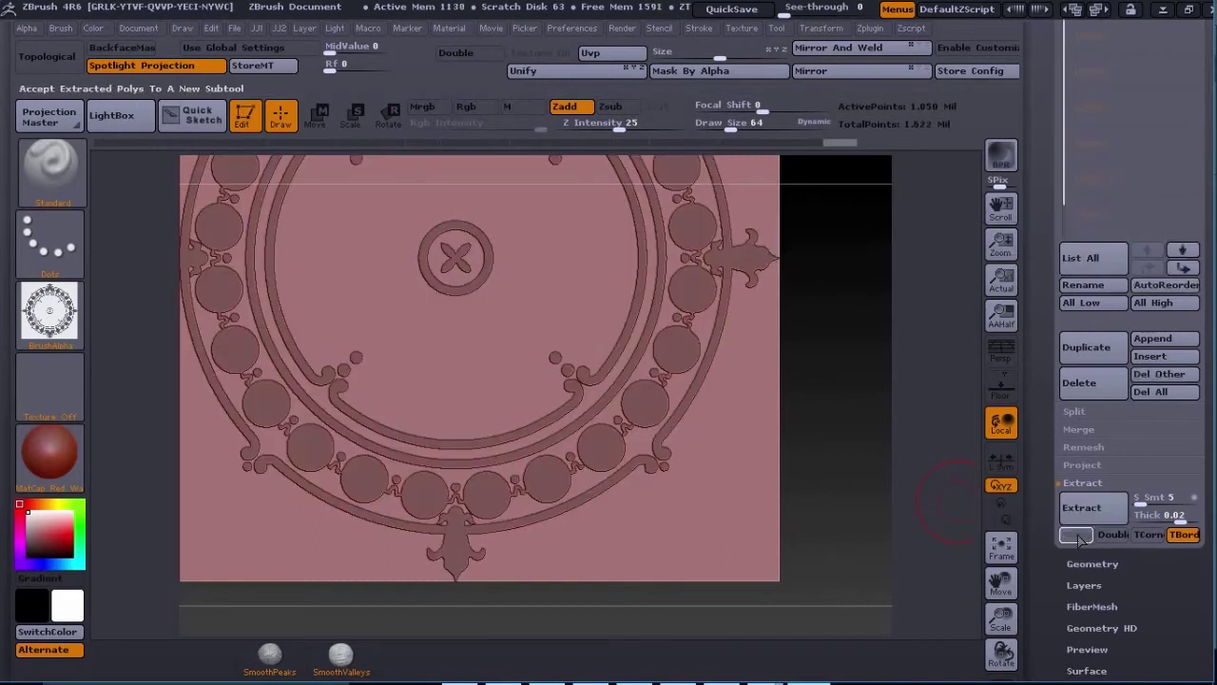
{"action": "left_click", "coordinate": [1077, 534]}
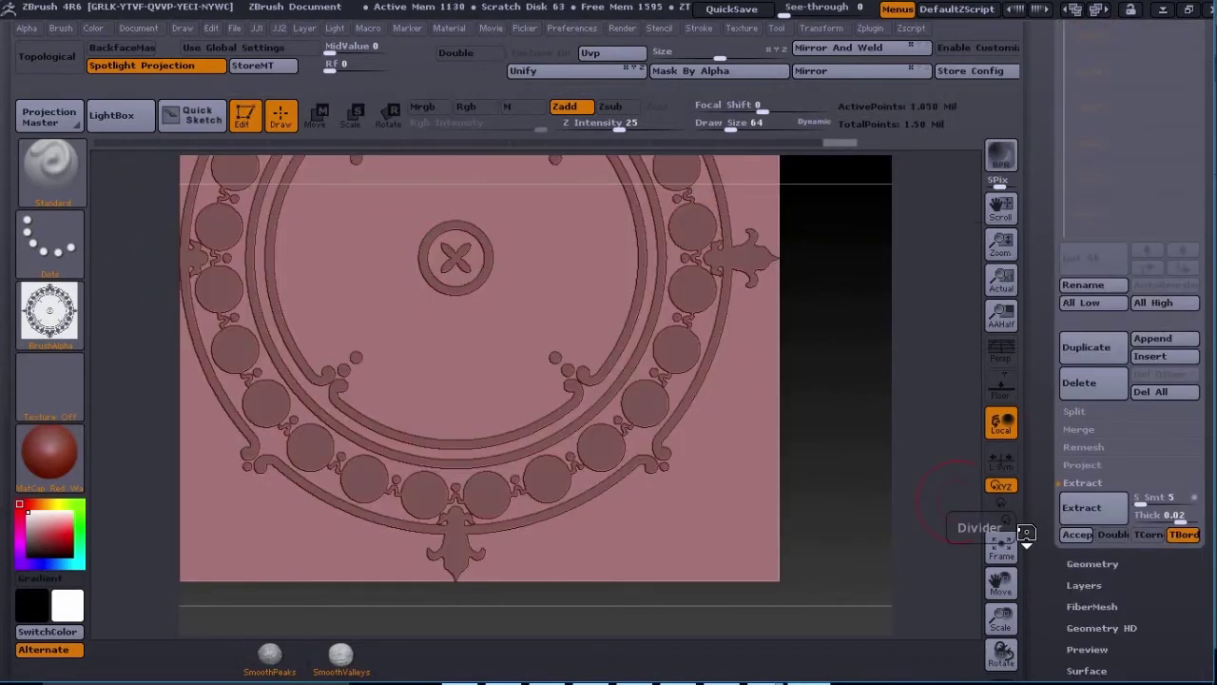
{"action": "left_click", "coordinate": [1077, 534]}
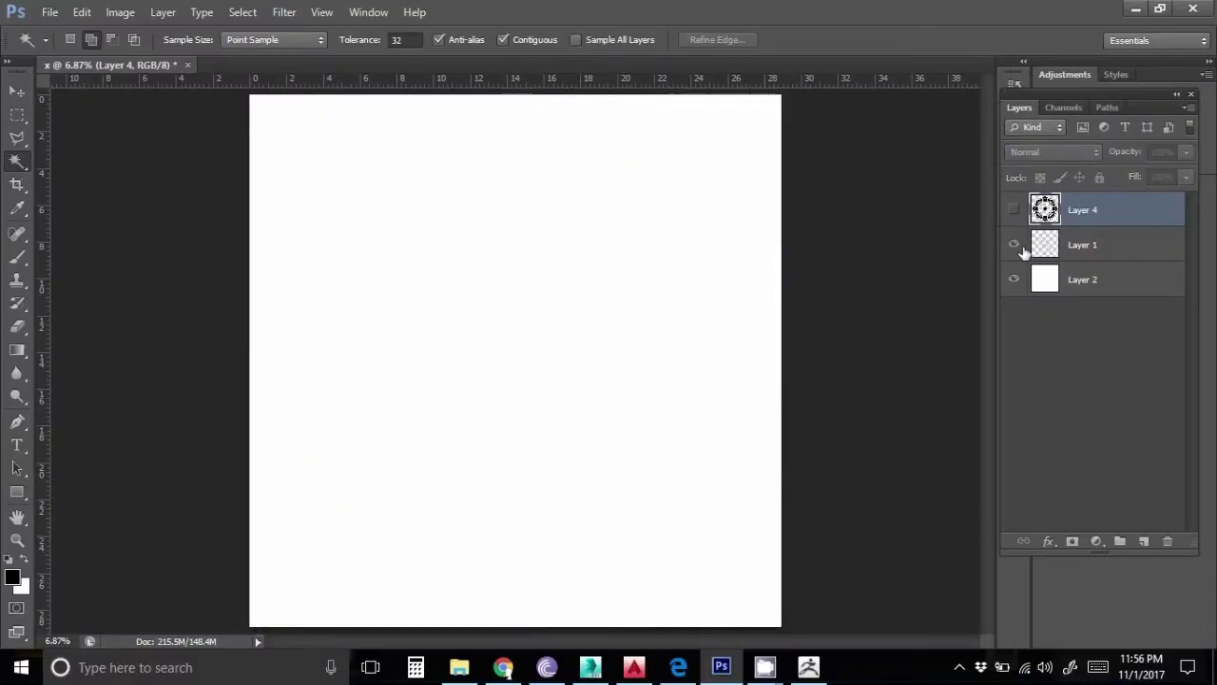
- Add a black Stroke layer style to the medallion outline layer
{"action": "left_click", "coordinate": [1070, 538]}
{"action": "left_click", "coordinate": [1046, 379]}
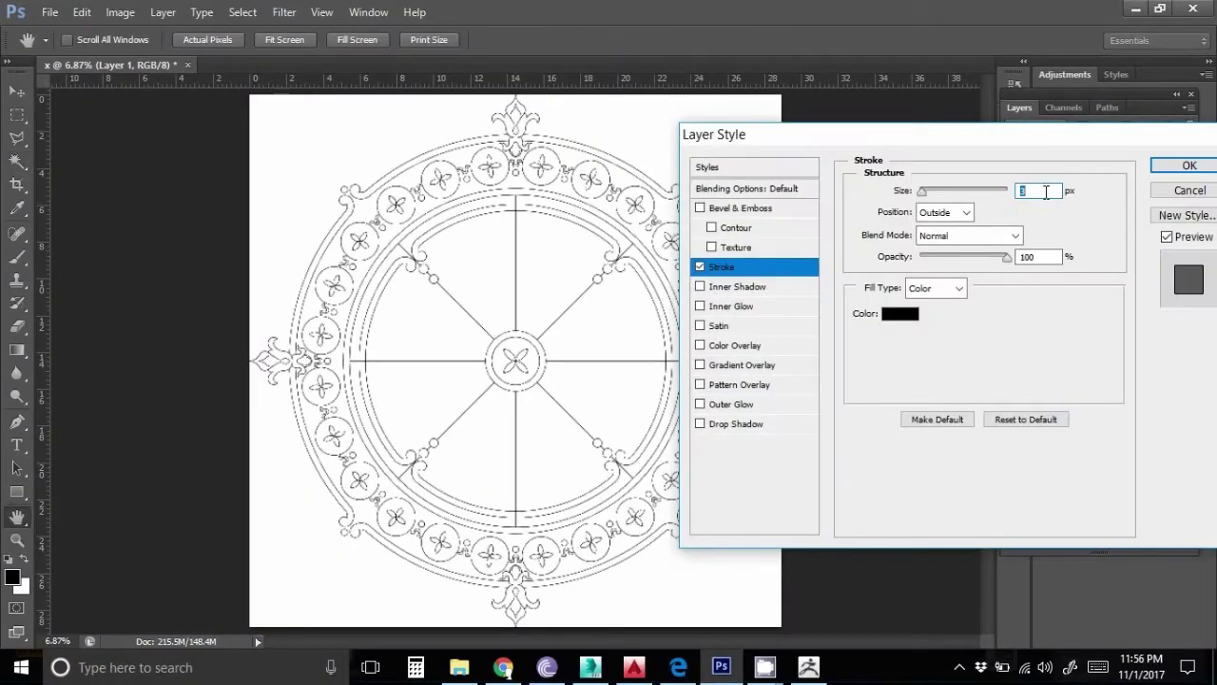
{"action": "key", "text": "Return"}
- Save the image as JPEG 'x23' at quality 12
{"action": "key", "text": "ctrl+shift+s"}
{"action": "left_click", "coordinate": [326, 427]}
{"action": "left_click", "coordinate": [285, 549]}
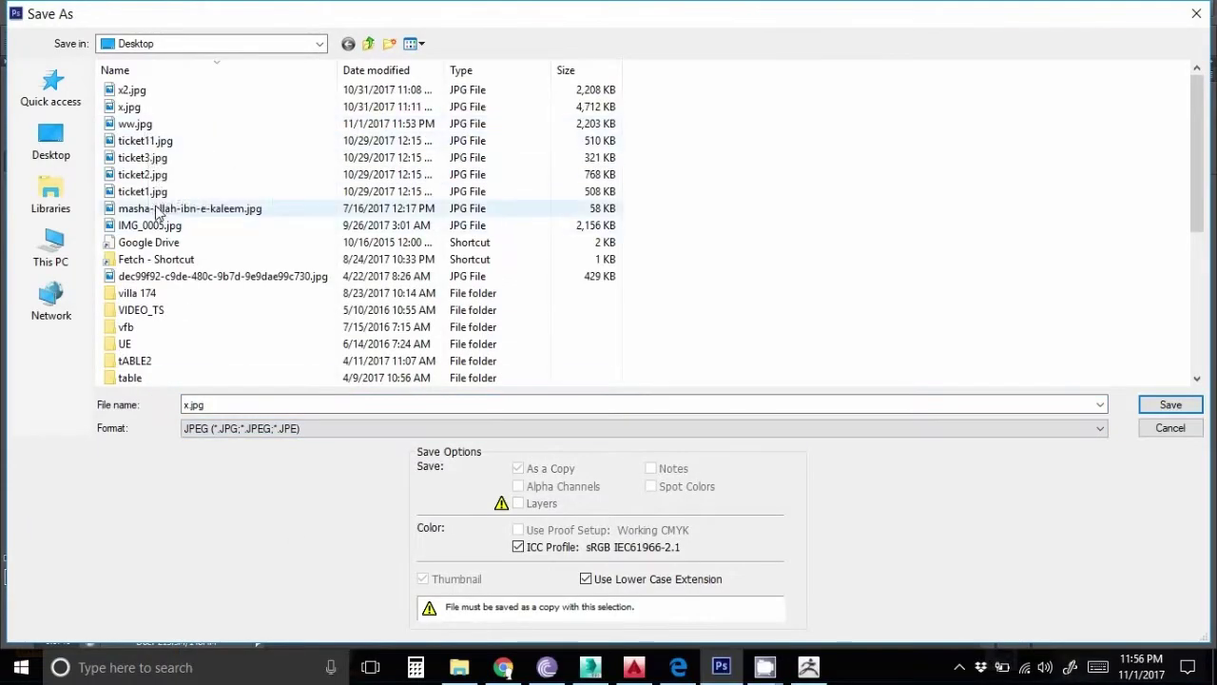
{"action": "double_click", "coordinate": [231, 406]}
{"action": "type", "text": "x23"}
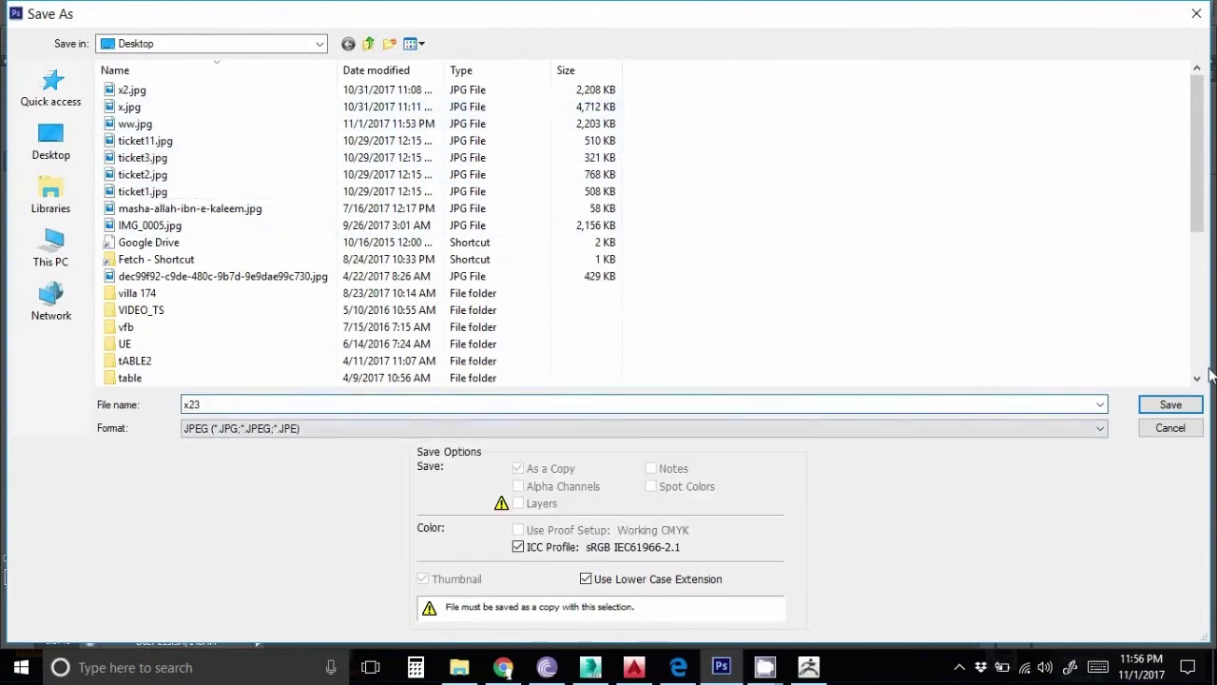
{"action": "key", "text": "Return"}
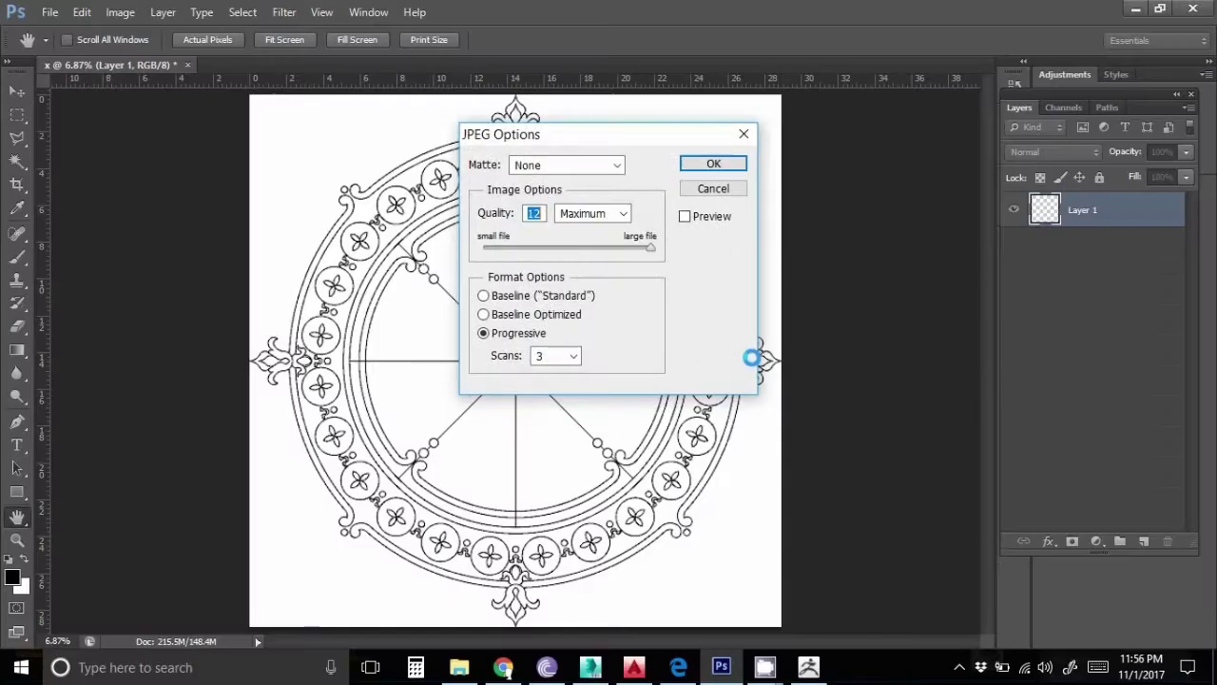
{"action": "key", "text": "Return"}
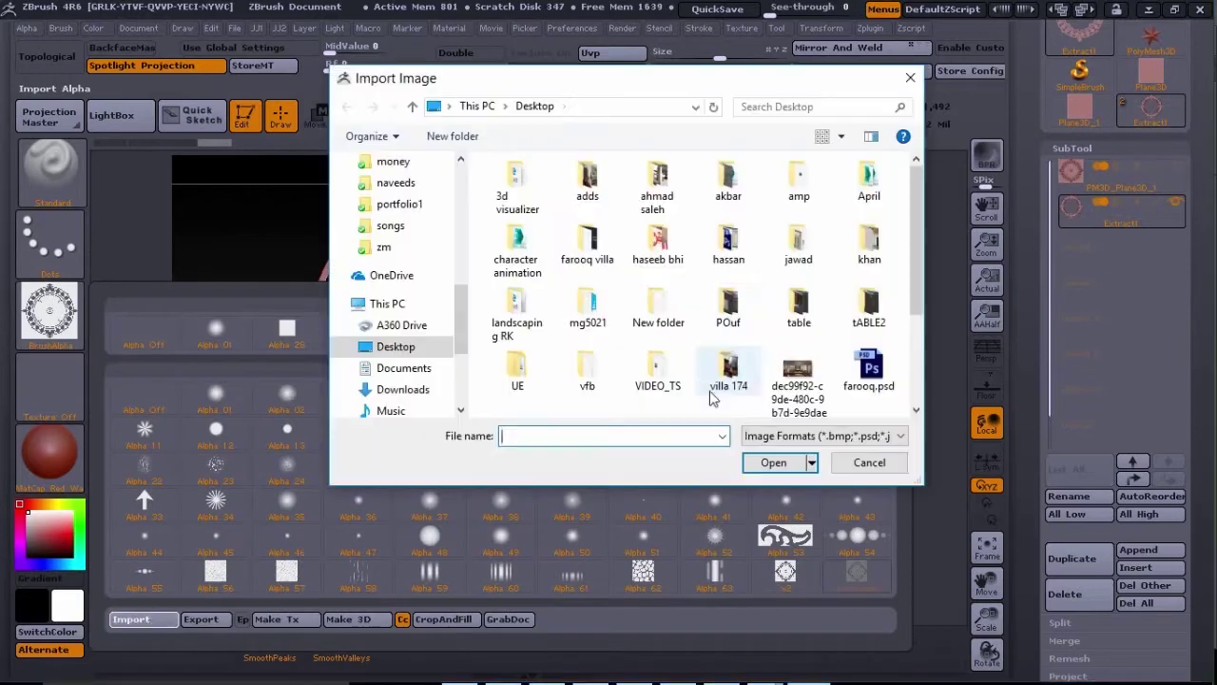
- Import the x.jpg ornament image into ZBrush
{"action": "scroll", "coordinate": [711, 397], "scroll_direction": "down", "scroll_amount": 3}
{"action": "left_click", "coordinate": [799, 375]}
{"action": "left_click", "coordinate": [791, 464]}
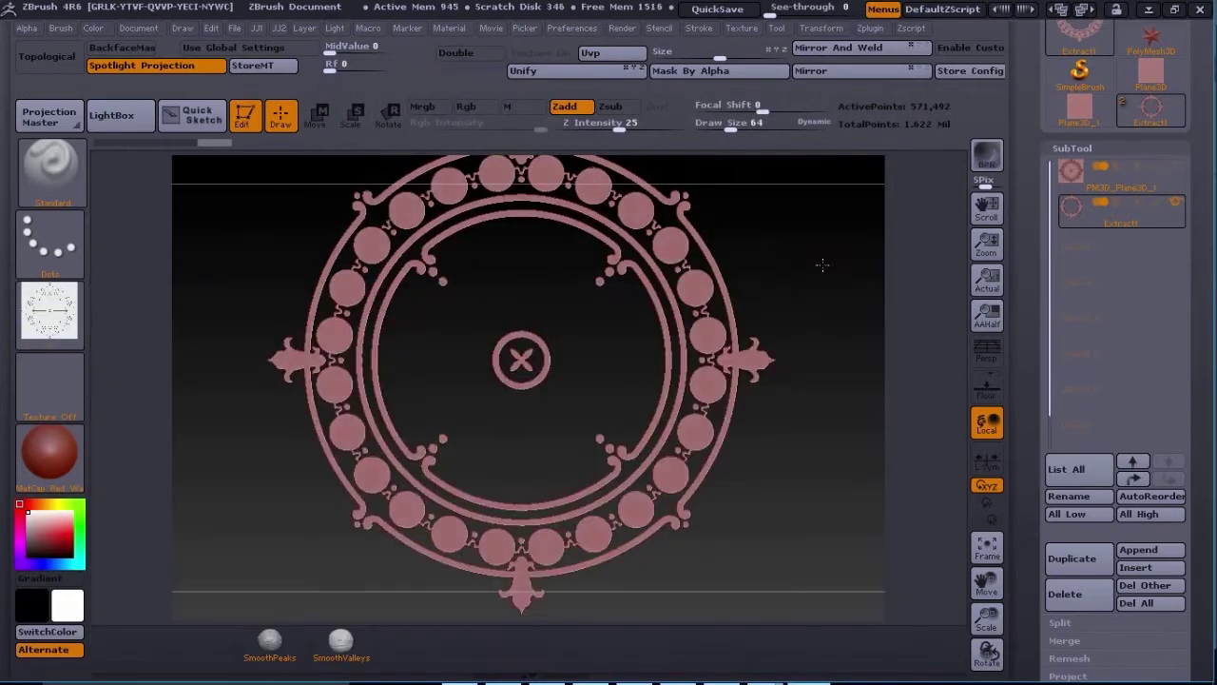
- Rotate and tilt the extracted medallion into perspective, apply Polish and Inflate, then frame it
{"action": "left_click_drag", "start_coordinate": [822, 265], "coordinate": [758, 285]}
{"action": "key", "text": "XF86MonBrightnessUp"}
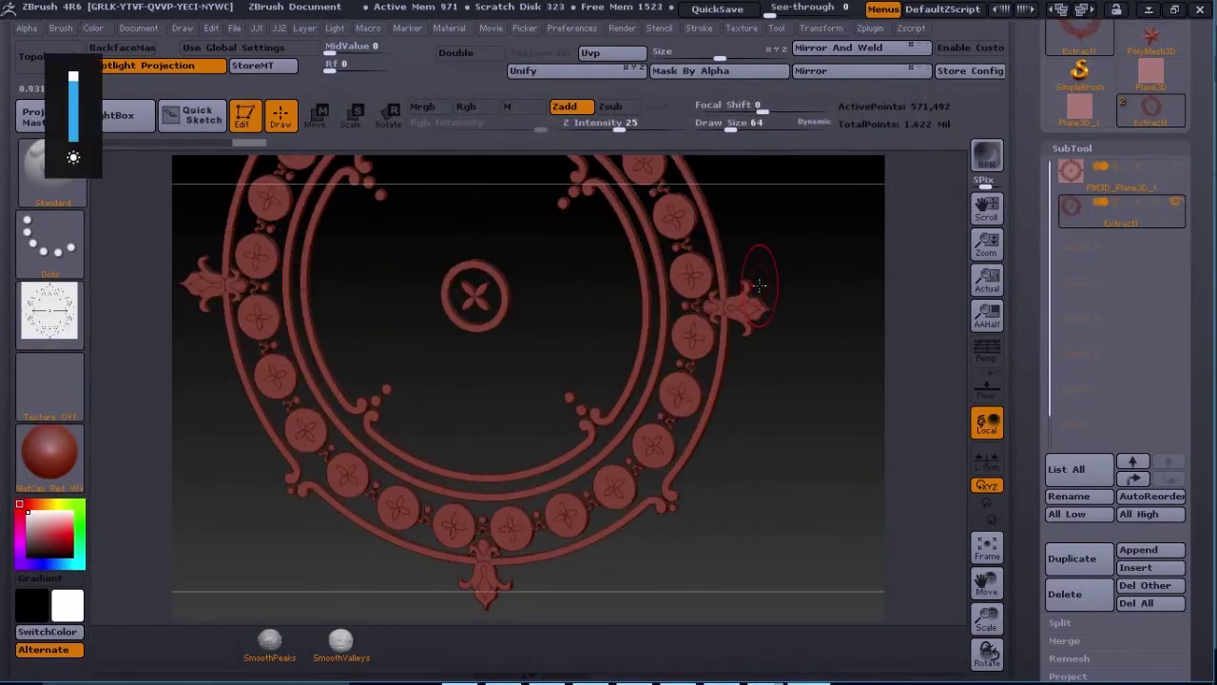
{"action": "mouse_move", "coordinate": [802, 440]}
{"action": "left_mouse_down"}
{"action": "mouse_move", "coordinate": [742, 473]}
{"action": "mouse_move", "coordinate": [564, 407]}
{"action": "mouse_move", "coordinate": [775, 358]}
{"action": "left_mouse_up"}
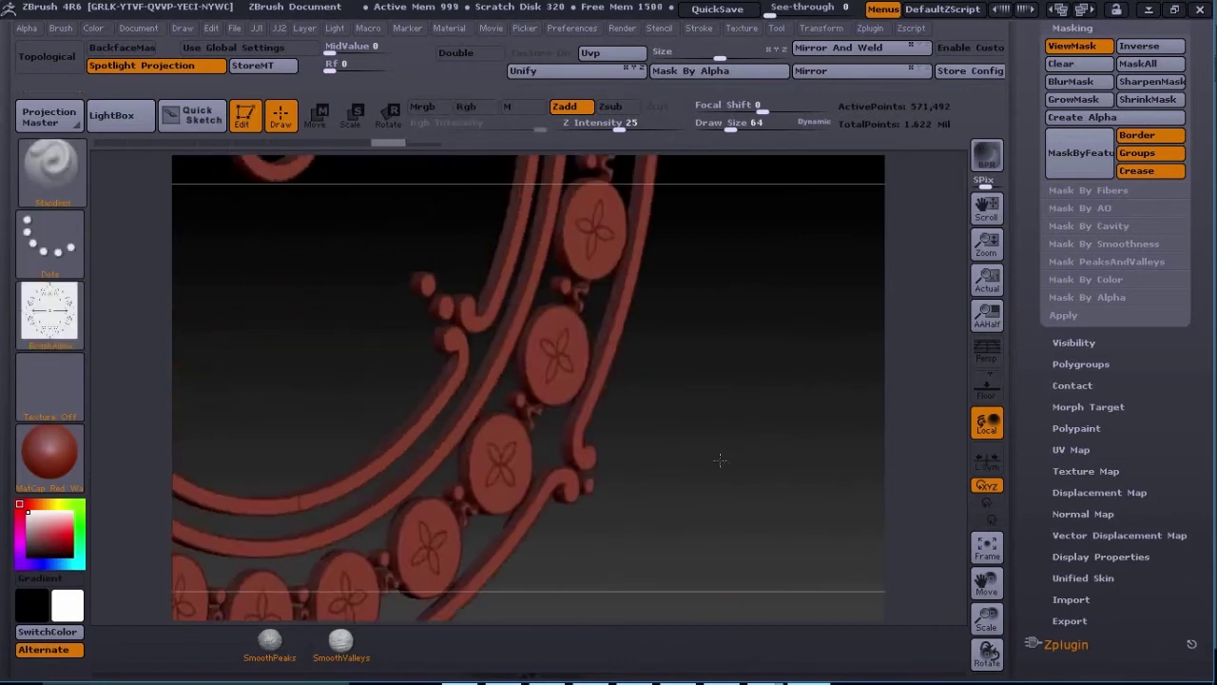
{"action": "left_click", "coordinate": [675, 432], "text": "ctrl"}
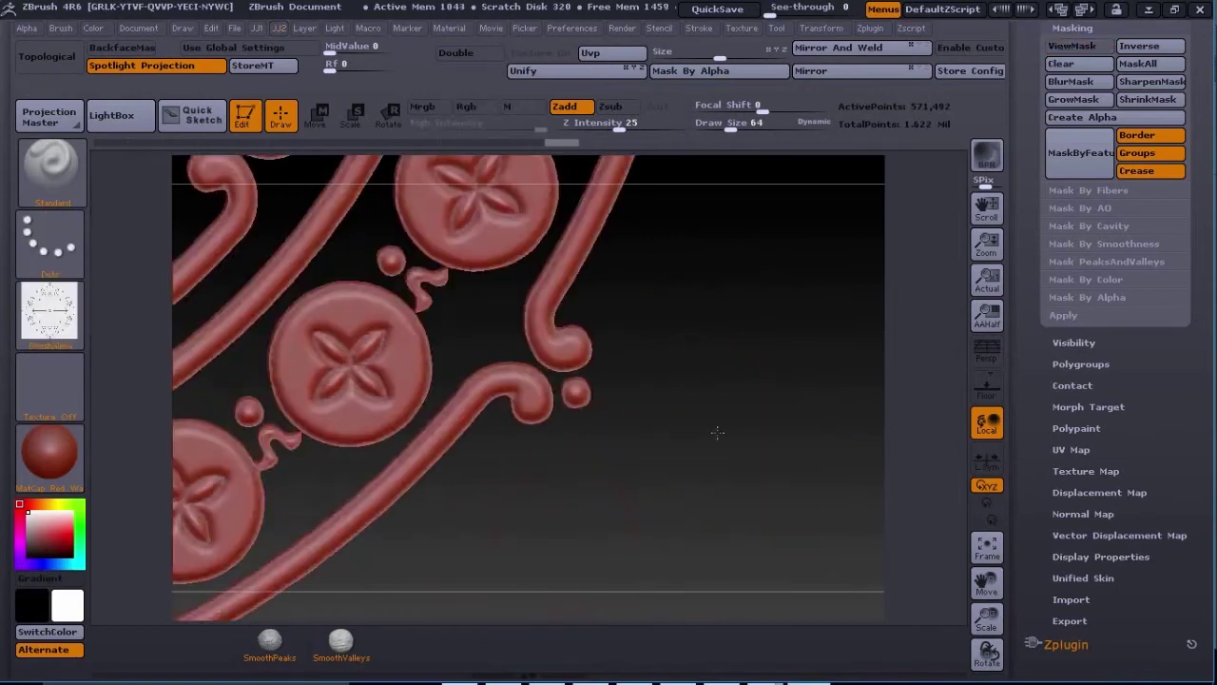
{"action": "key", "text": "f"}
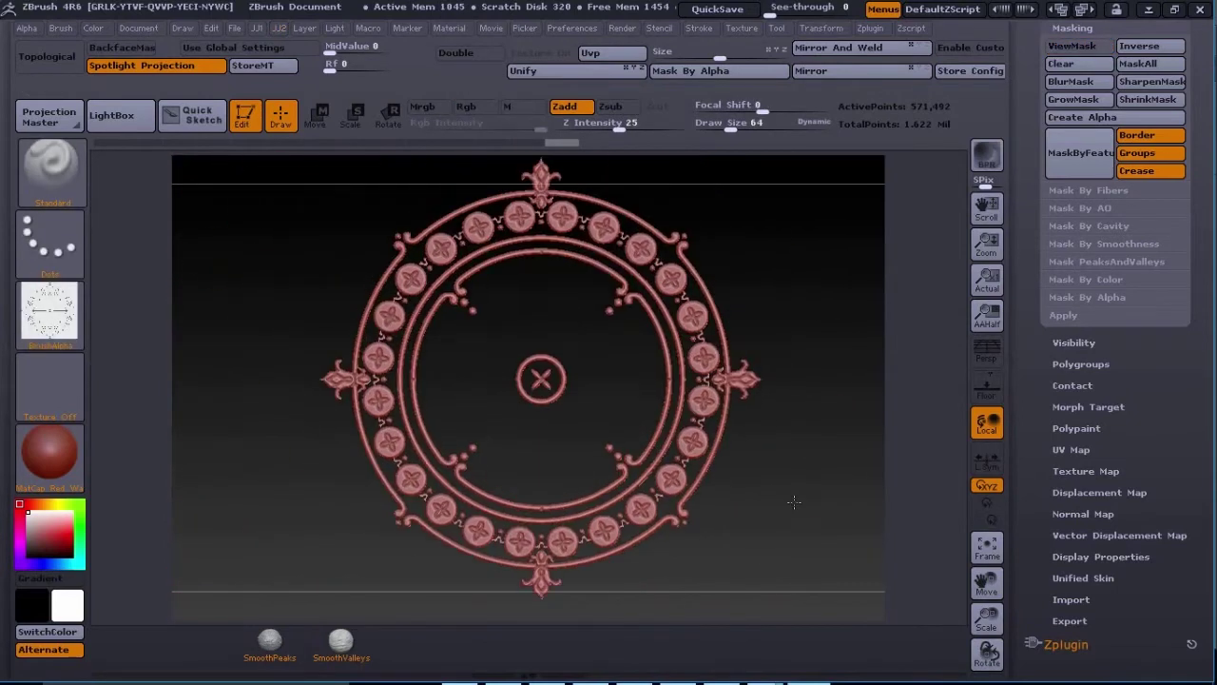
{"action": "scroll", "coordinate": [1113, 237], "scroll_direction": "up", "scroll_amount": 5}
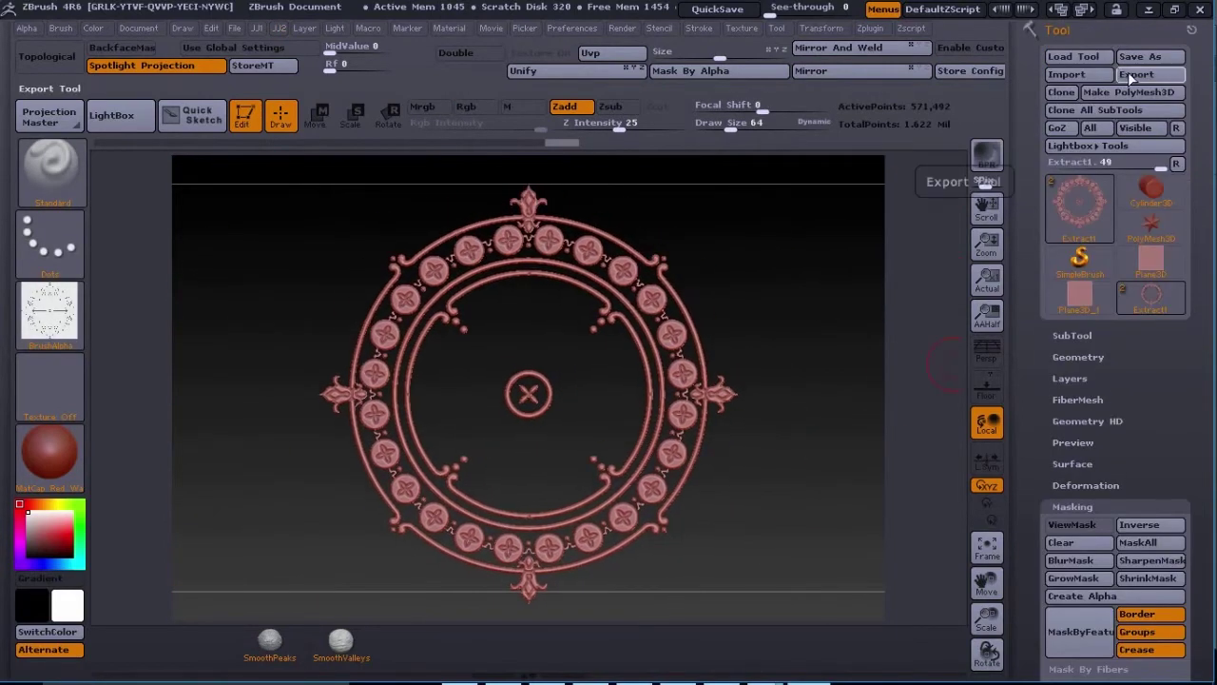
- Decimate the current medallion mesh to 5% with Decimation Master
{"action": "left_click", "coordinate": [1057, 30]}
{"action": "left_click", "coordinate": [1066, 51]}
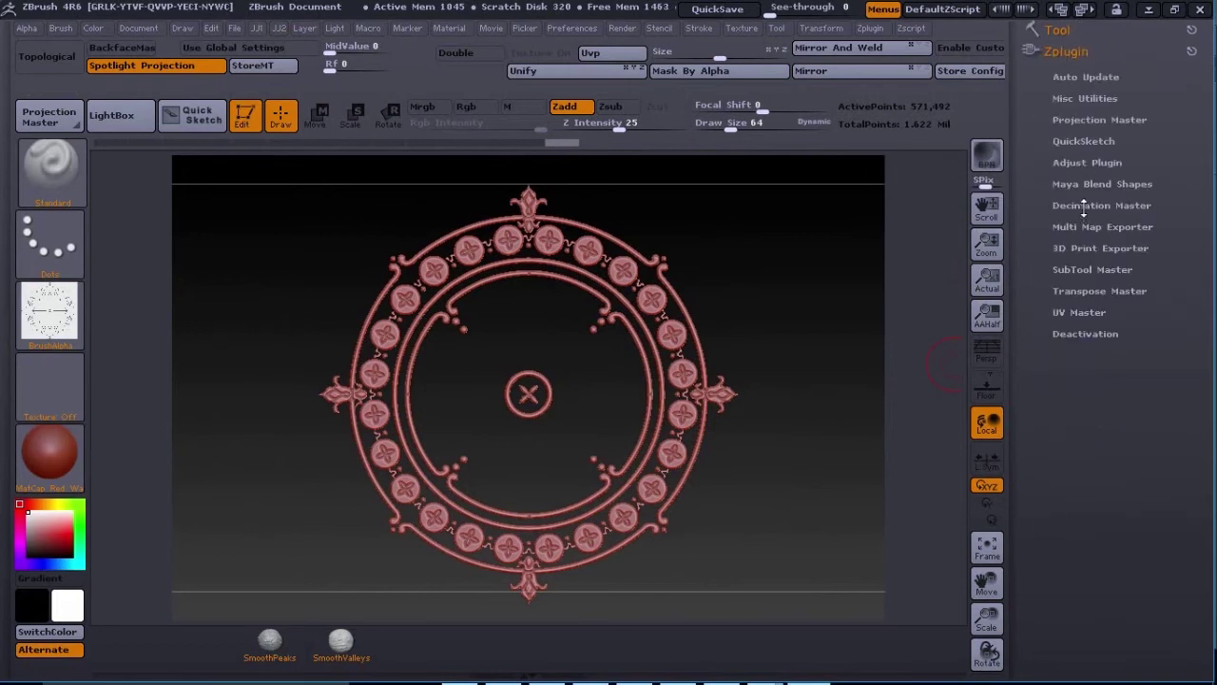
{"action": "left_click", "coordinate": [1102, 206]}
{"action": "left_click", "coordinate": [1095, 429]}
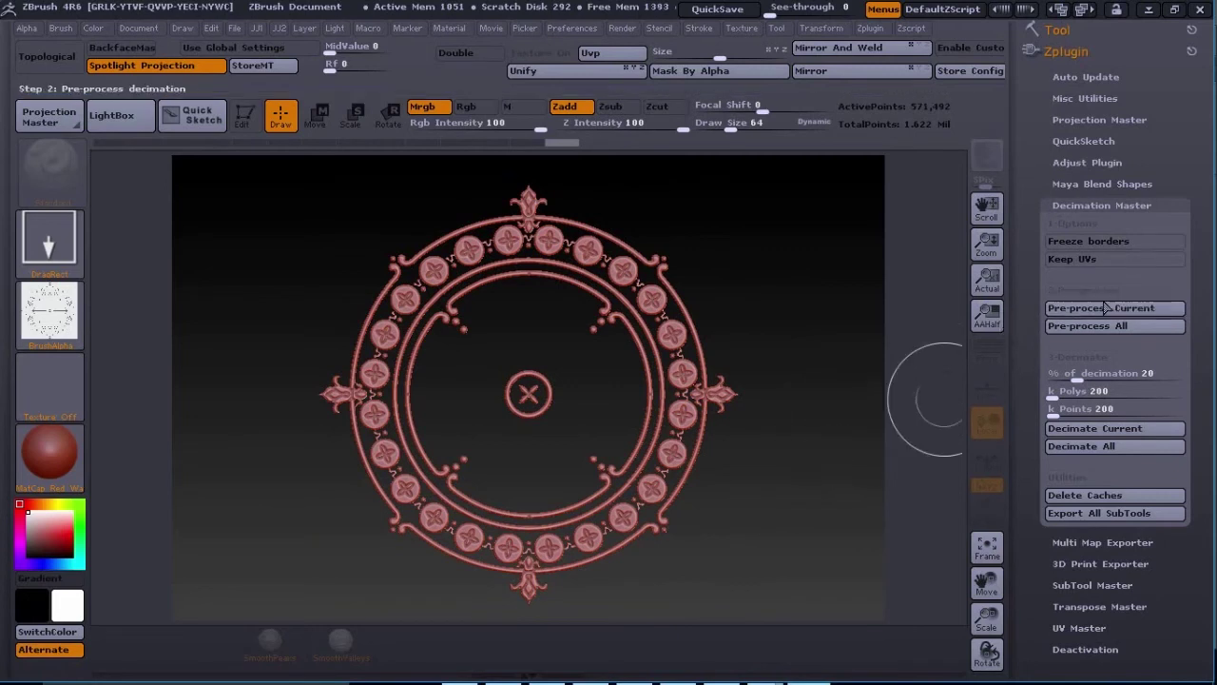
{"action": "left_click", "coordinate": [1164, 429]}
- Export the mesh as X.OBJ, replacing the existing file
{"action": "left_click", "coordinate": [1057, 30]}
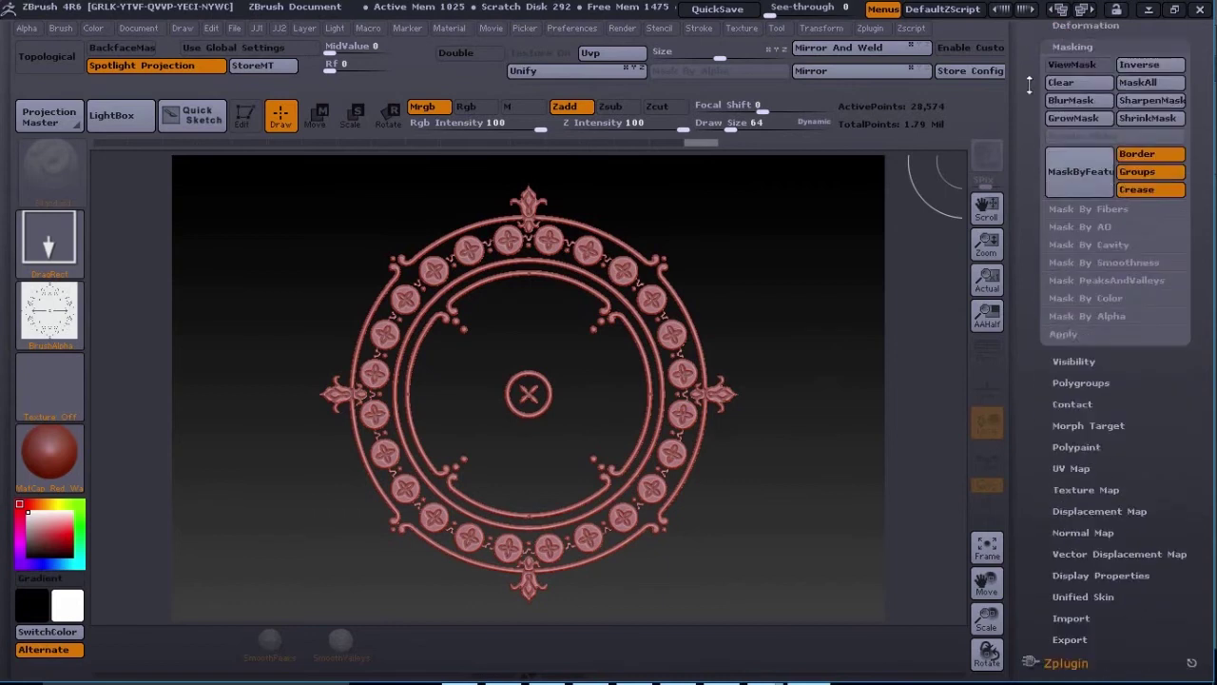
{"action": "left_click", "coordinate": [1159, 75]}
{"action": "double_click", "coordinate": [517, 363]}
{"action": "left_click", "coordinate": [661, 338]}
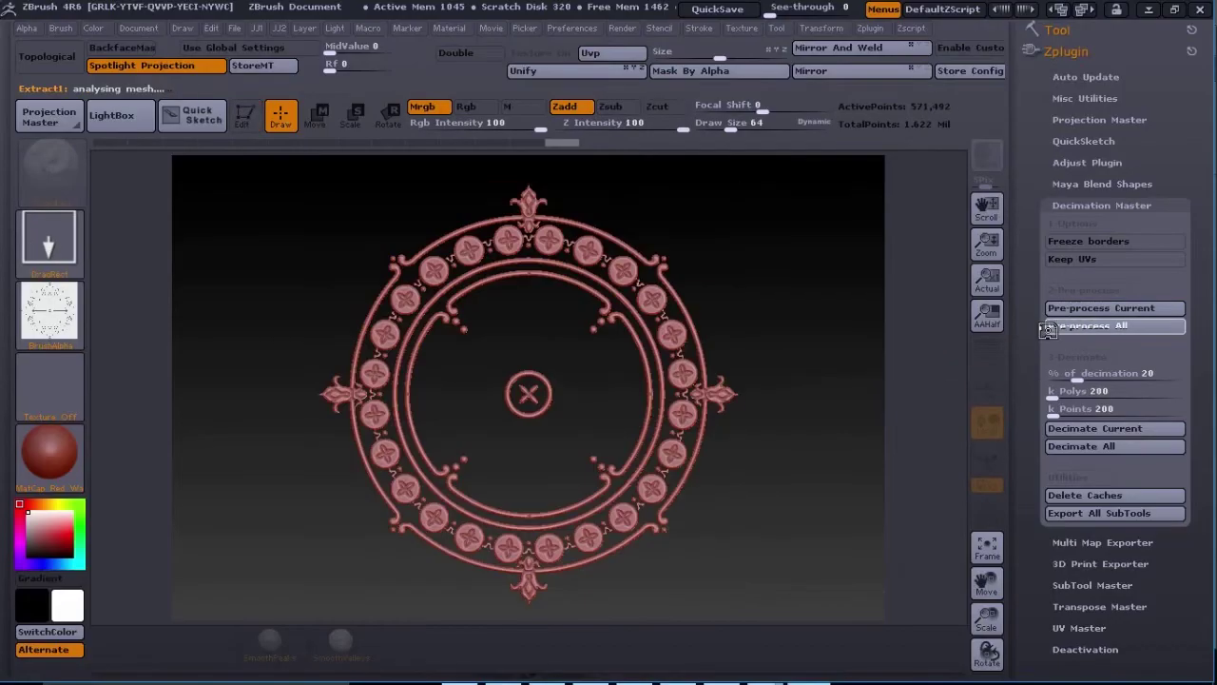
- Pre-process the mesh again and re-export the decimated result over X.OBJ
{"action": "left_click", "coordinate": [1067, 309]}
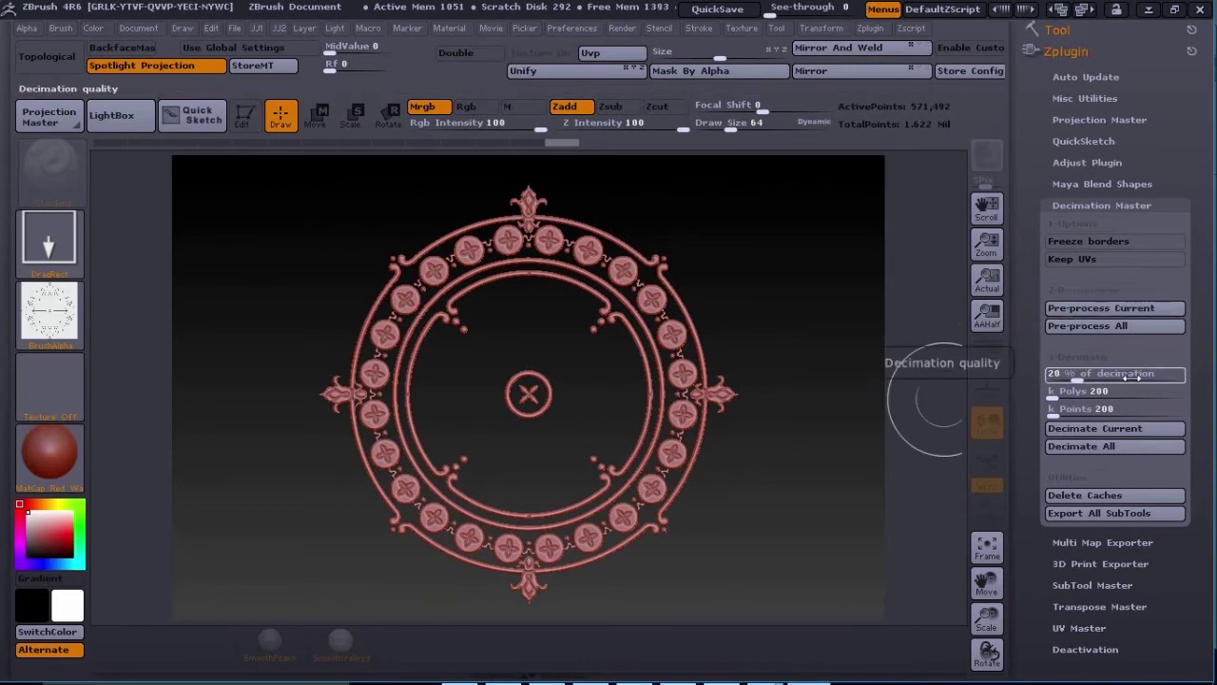
{"action": "type", "text": "5"}
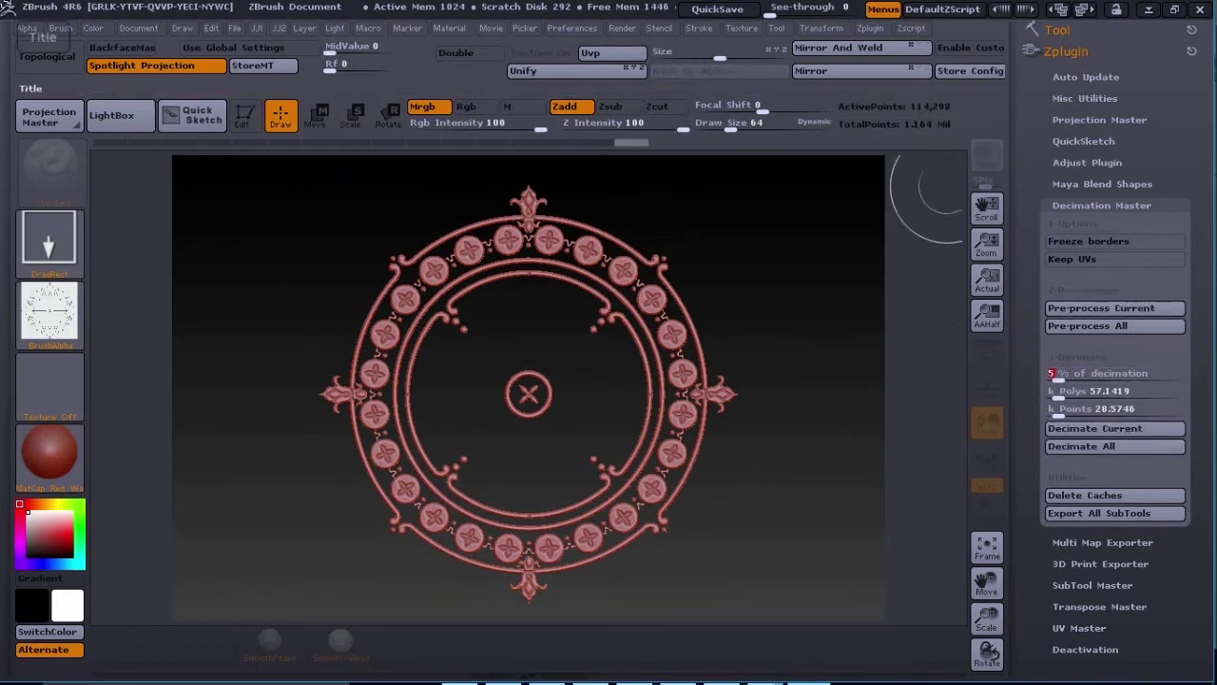
{"action": "left_click", "coordinate": [1081, 30]}
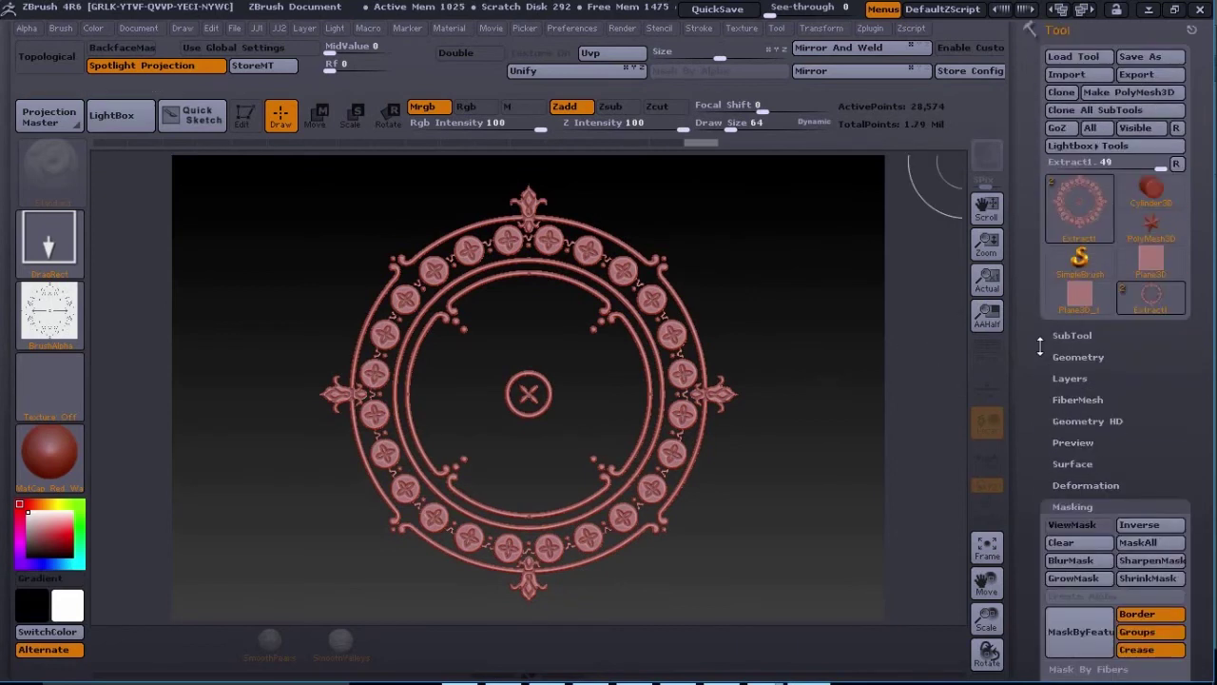
{"action": "left_click", "coordinate": [1136, 74]}
{"action": "scroll", "coordinate": [704, 267], "scroll_direction": "down", "scroll_amount": 1}
{"action": "double_click", "coordinate": [518, 354]}
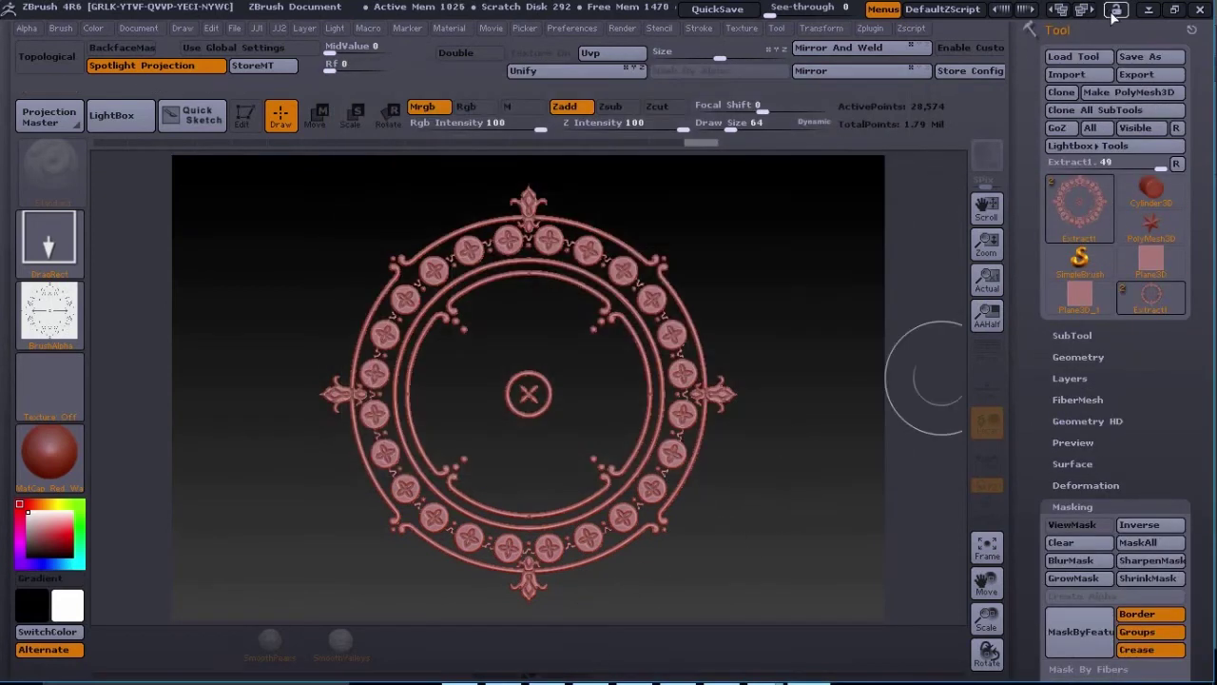
{"action": "left_click", "coordinate": [1148, 12]}
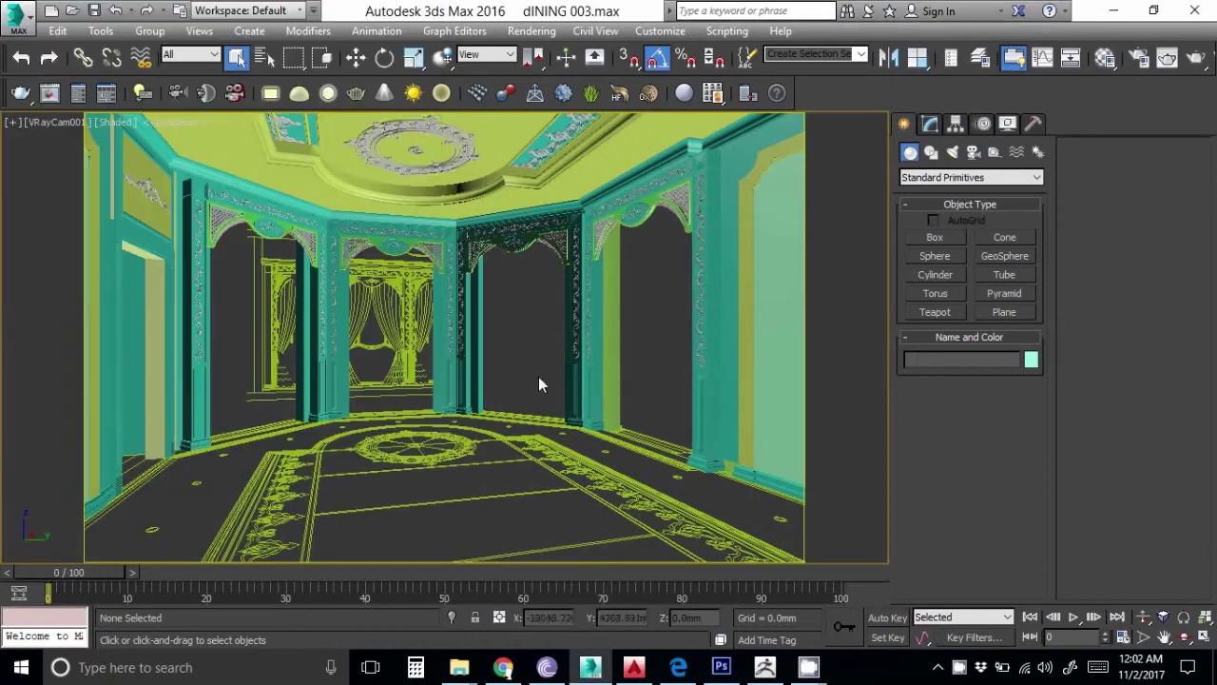
{"action": "key", "text": "alt+q"}
{"action": "middle_click_drag", "start_coordinate": [434, 426], "coordinate": [605, 480], "text": "alt"}
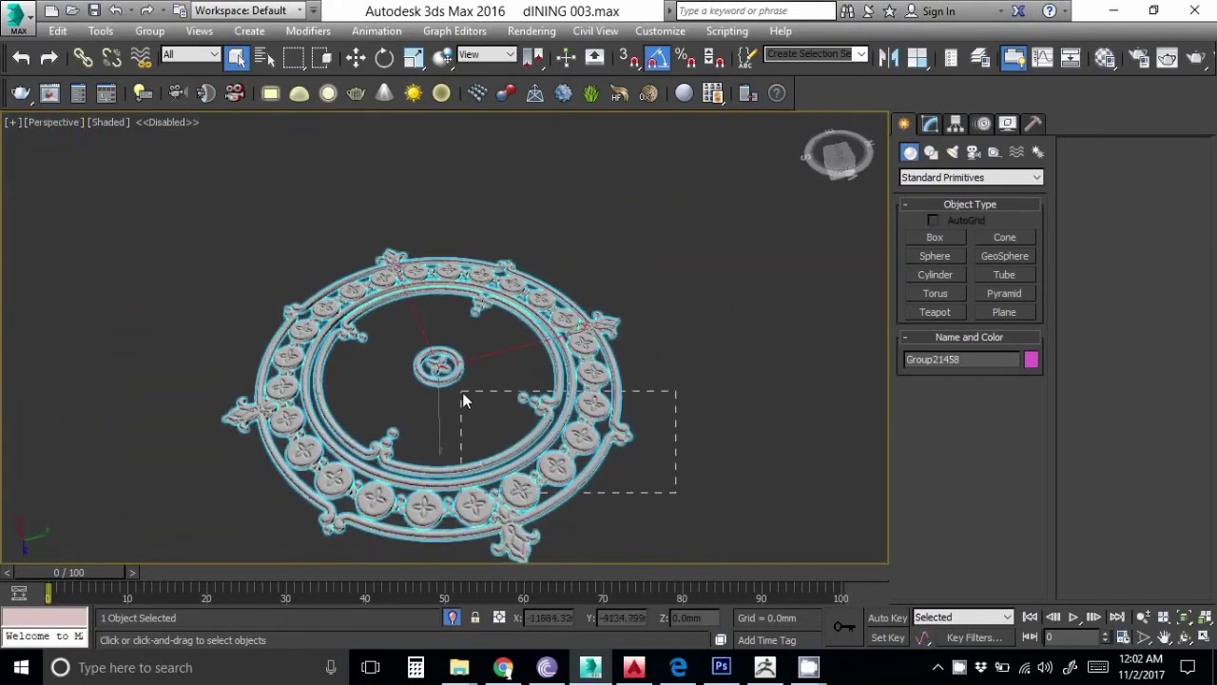
{"action": "middle_click_drag", "start_coordinate": [761, 409], "coordinate": [708, 480], "text": "alt"}
{"action": "key", "text": "alt+q"}
{"action": "scroll", "coordinate": [709, 481], "scroll_direction": "up", "scroll_amount": 5}
{"action": "left_click", "coordinate": [619, 485]}
{"action": "scroll", "coordinate": [524, 490], "scroll_direction": "up", "scroll_amount": 5}
{"action": "middle_click_drag", "start_coordinate": [524, 491], "coordinate": [575, 433], "text": "alt"}
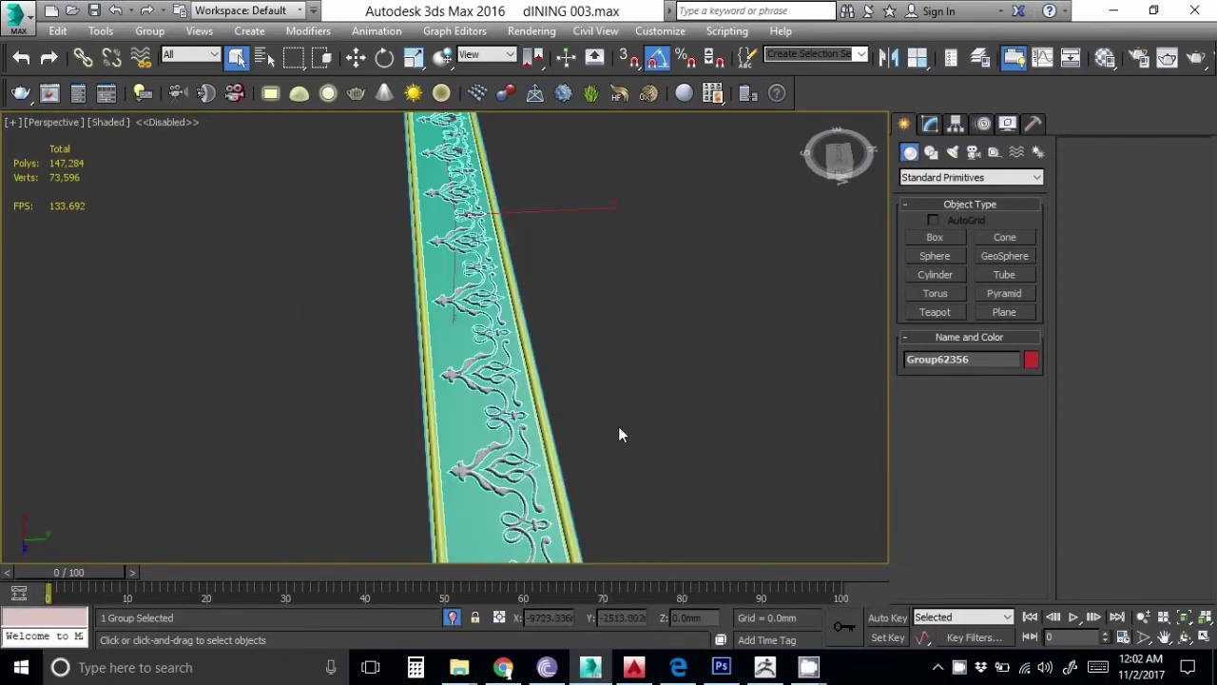
{"action": "left_click", "coordinate": [611, 427]}
{"action": "scroll", "coordinate": [666, 493], "scroll_direction": "down", "scroll_amount": 5}
{"action": "scroll", "coordinate": [666, 492], "scroll_direction": "up", "scroll_amount": 5}
{"action": "left_click", "coordinate": [601, 421]}
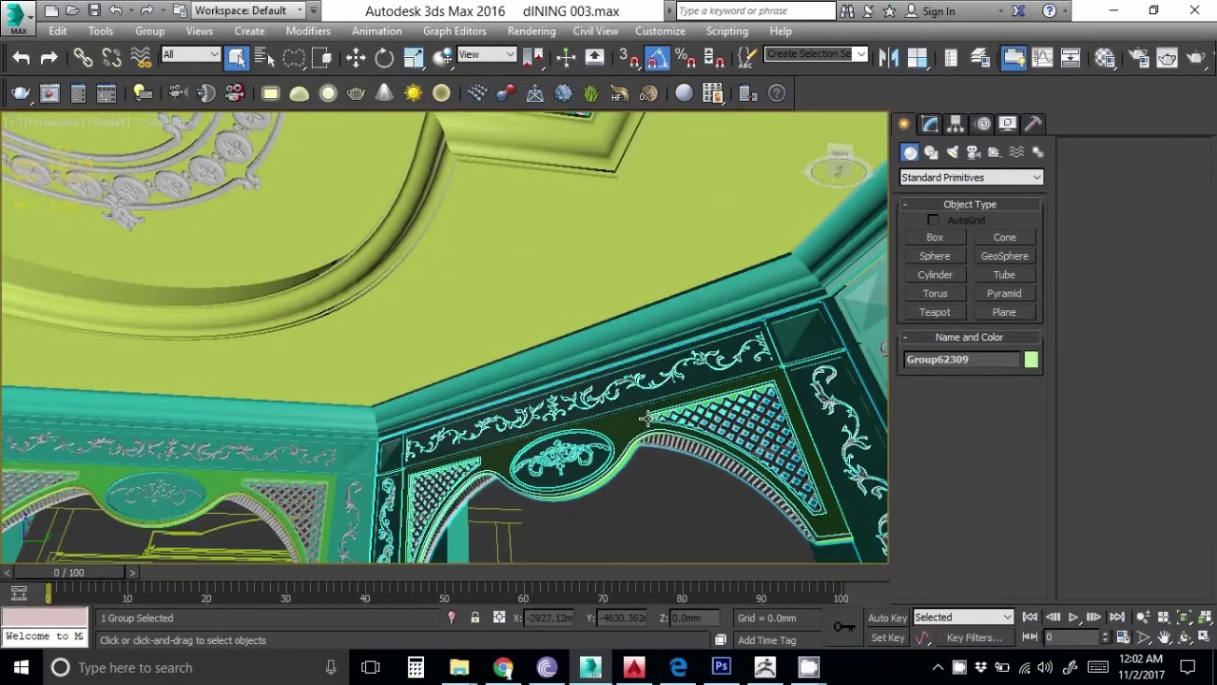
{"action": "middle_click_drag", "start_coordinate": [636, 506], "coordinate": [428, 238], "text": "alt"}
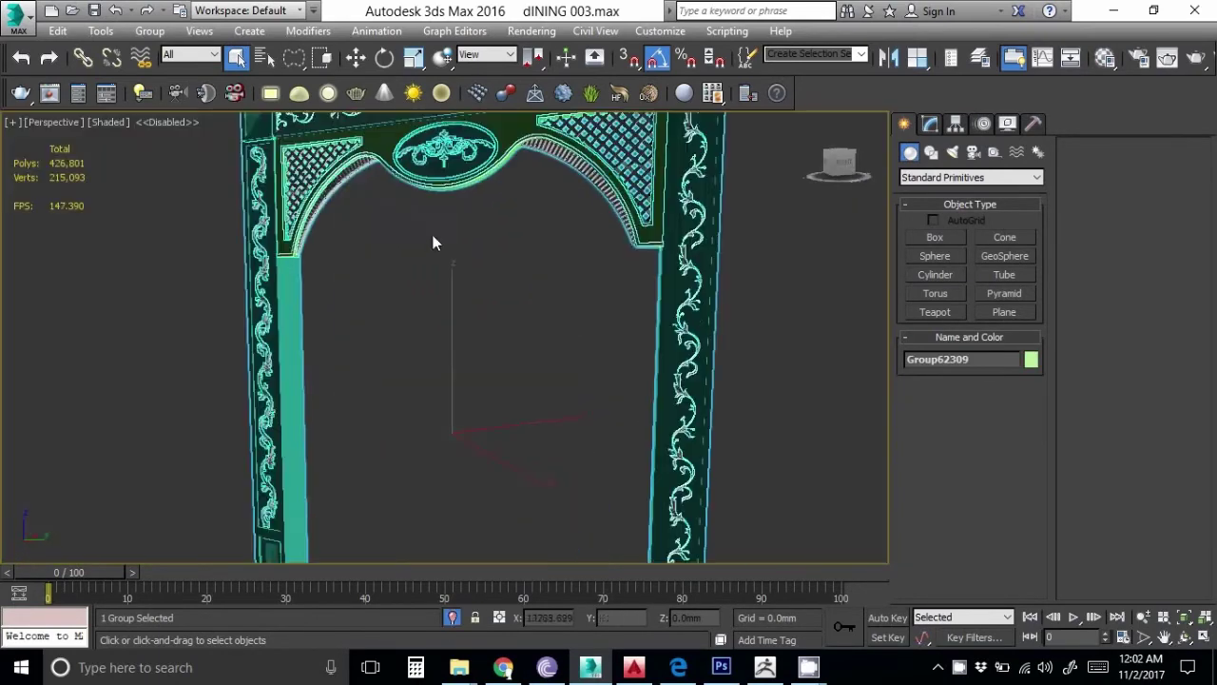
{"action": "scroll", "coordinate": [505, 400], "scroll_direction": "up", "scroll_amount": 3}
{"action": "left_click", "coordinate": [532, 445]}
{"action": "mouse_move", "coordinate": [532, 445]}
{"action": "middle_mouse_down"}
{"action": "mouse_move", "coordinate": [370, 422]}
{"action": "mouse_move", "coordinate": [389, 342]}
{"action": "middle_mouse_up"}
{"action": "scroll", "coordinate": [370, 423], "scroll_direction": "down", "scroll_amount": 5}
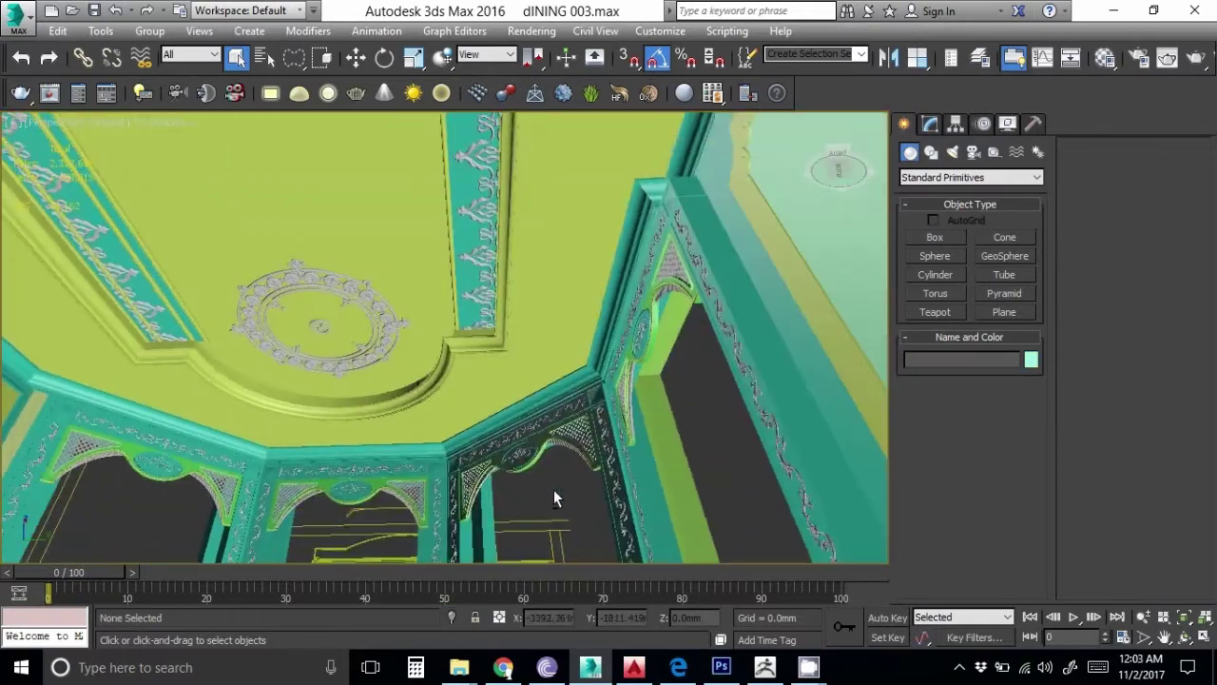